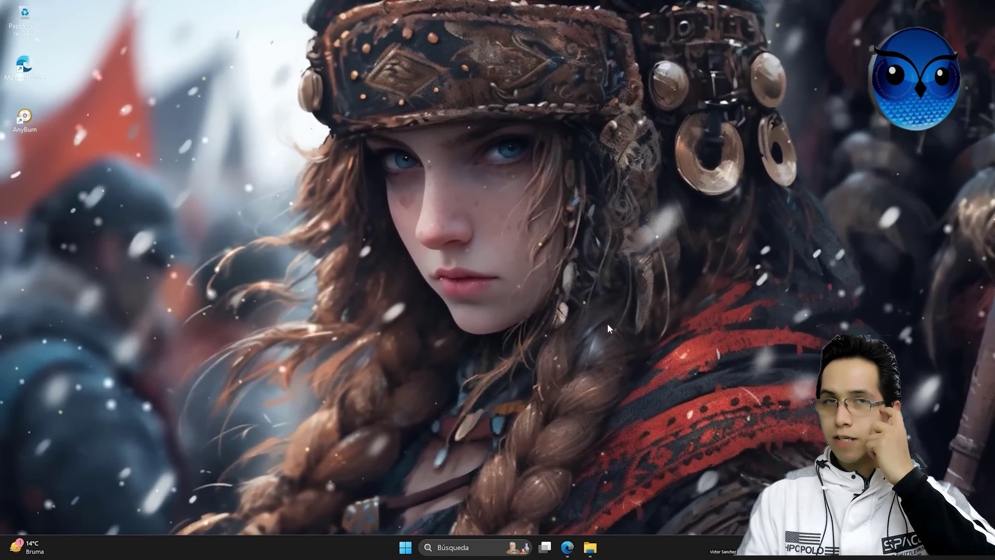
Download Toolkit_v13.6.7z from the MSMG Toolkit website's downloads page in Microsoft Edge and show the file in its folder.
{"action": "left_click", "coordinate": [568, 544]}
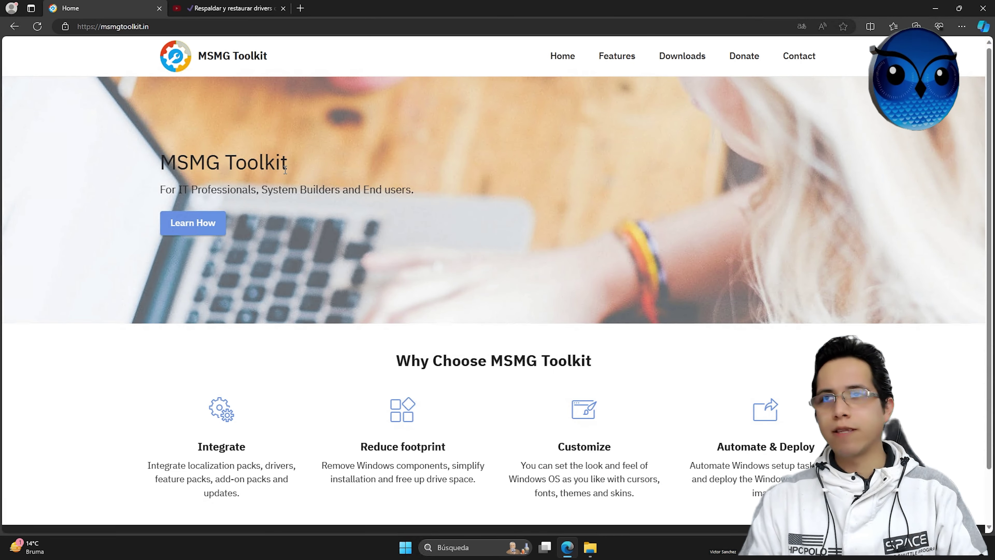
{"action": "left_click", "coordinate": [685, 59]}
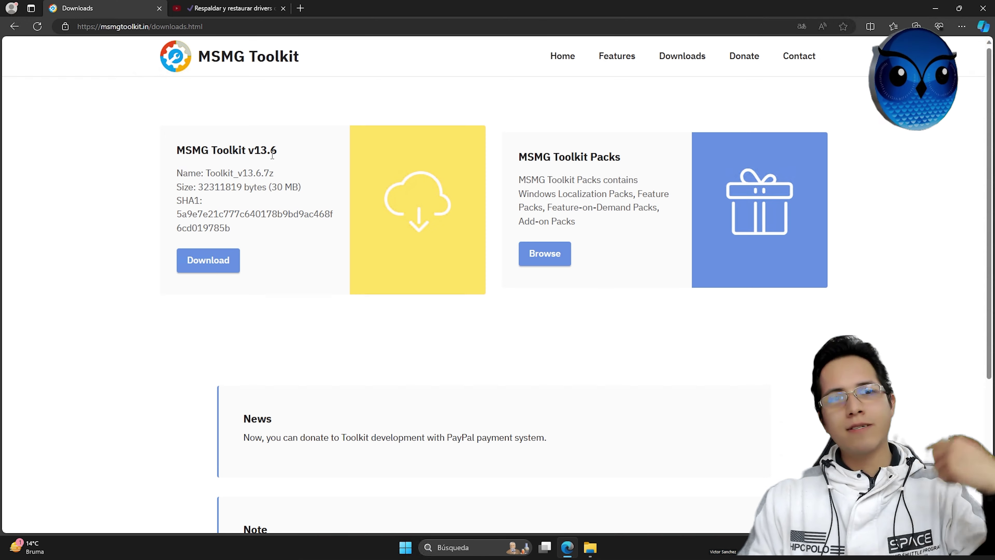
{"action": "left_click", "coordinate": [201, 261]}
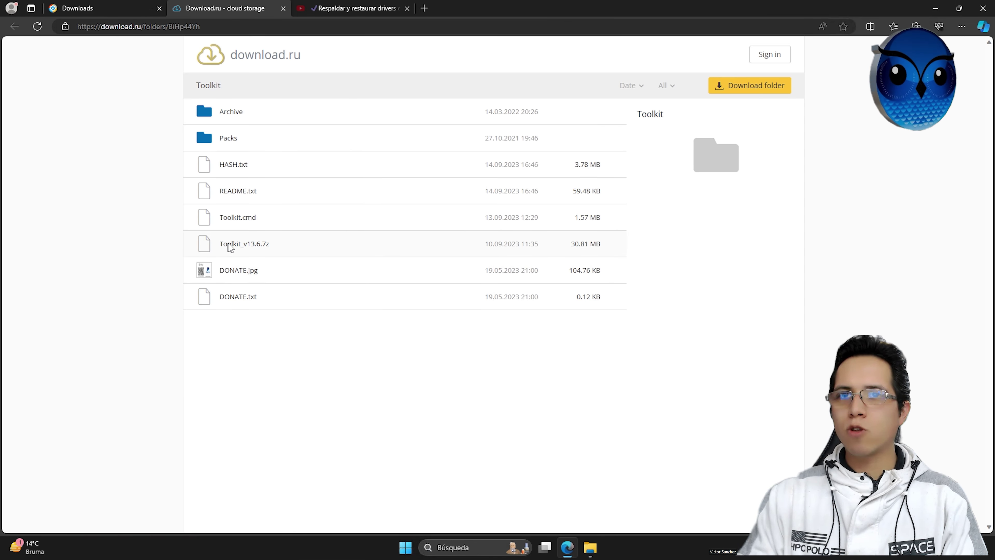
{"action": "left_click", "coordinate": [246, 244]}
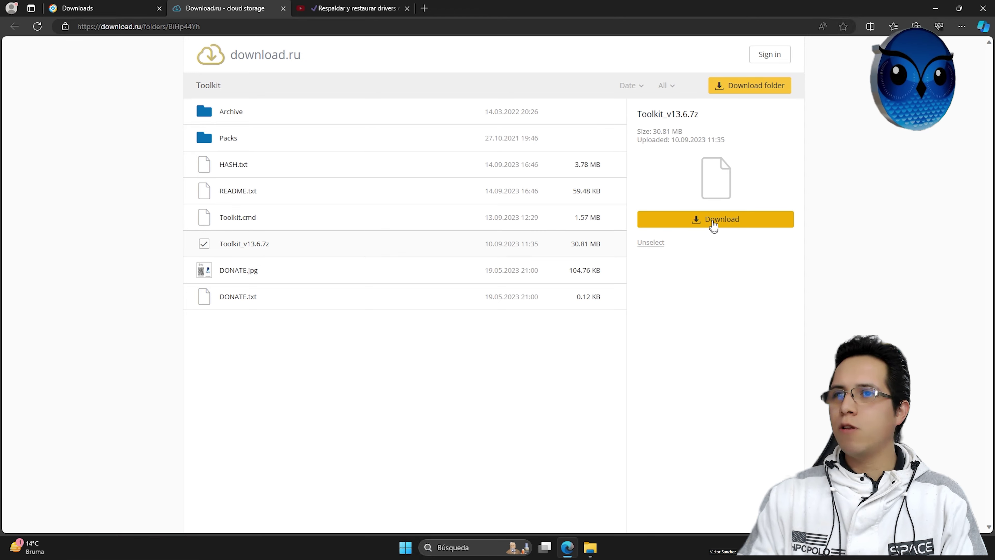
{"action": "left_click", "coordinate": [712, 224]}
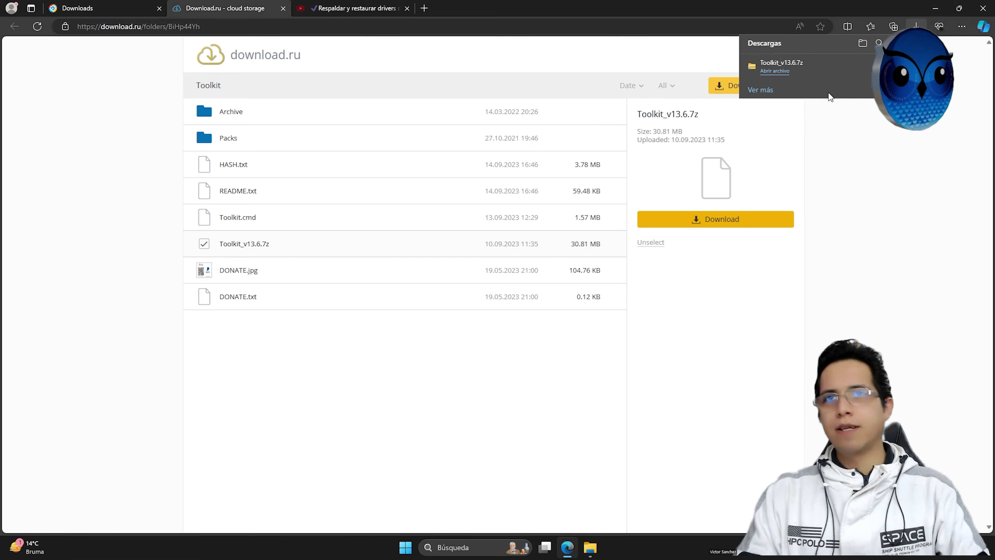
{"action": "left_click", "coordinate": [877, 67]}
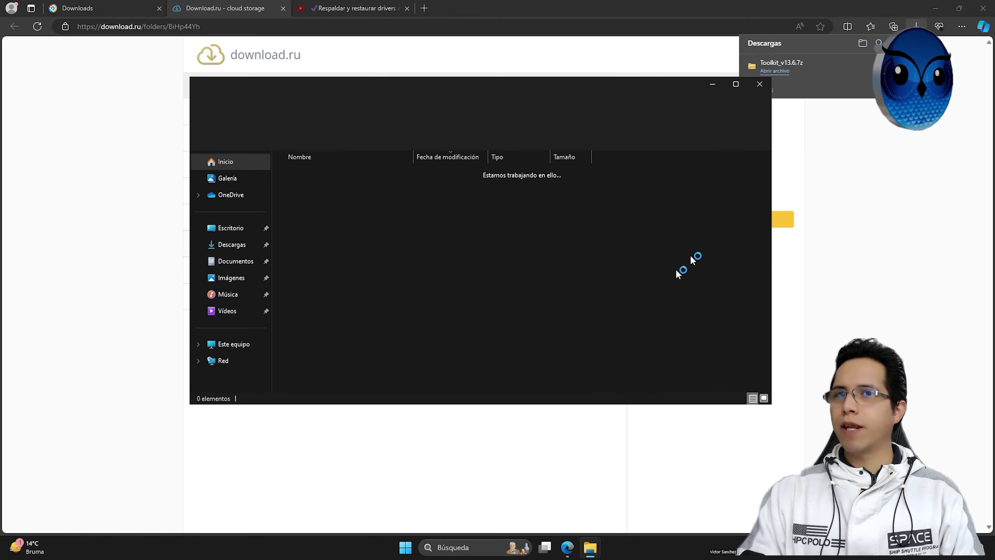
Examine the DISM driver backup and restore commands in the YouTube video's expanded description, and minimize the browser.
{"action": "left_click", "coordinate": [255, 5]}
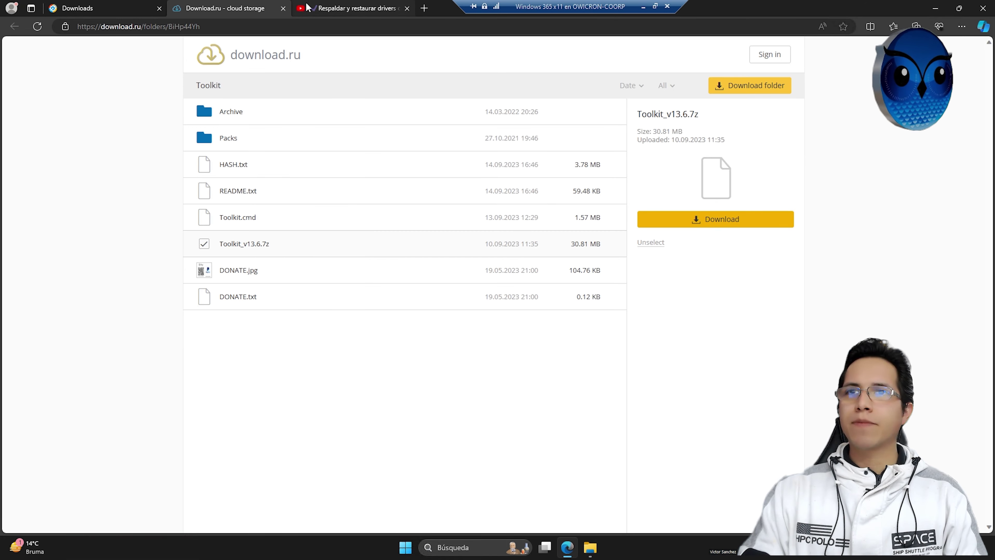
{"action": "left_click", "coordinate": [359, 5]}
{"action": "scroll", "coordinate": [124, 455], "scroll_direction": "down", "scroll_amount": 2}
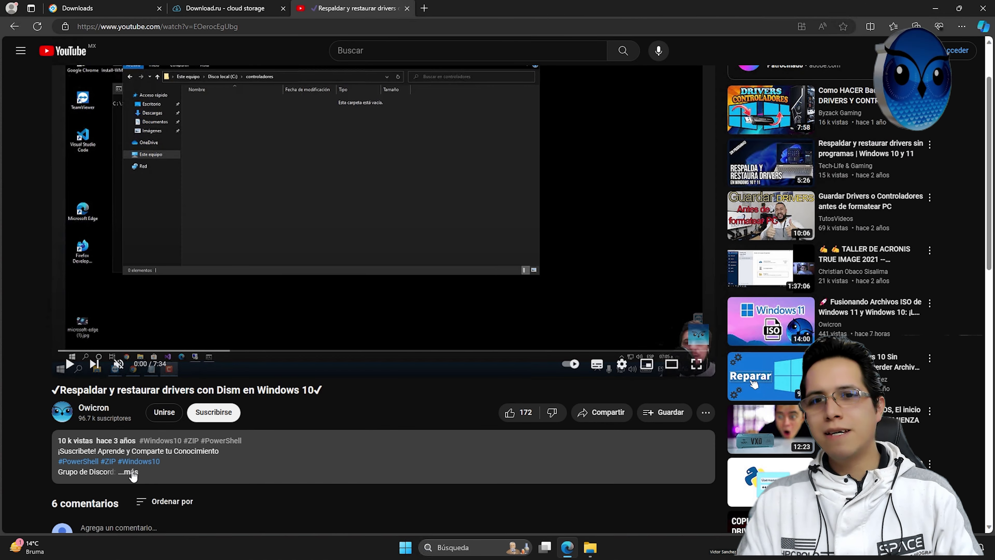
{"action": "left_click", "coordinate": [129, 472]}
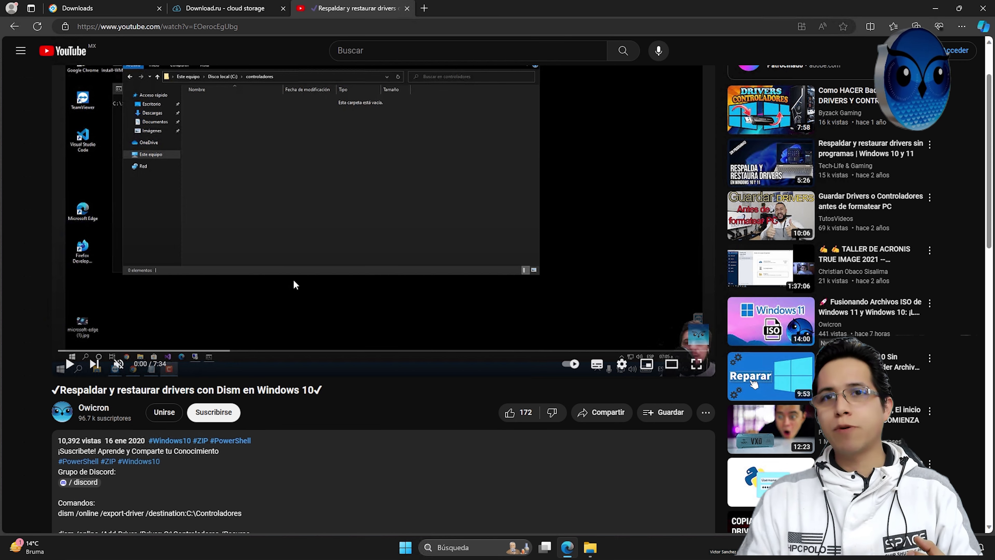
{"action": "scroll", "coordinate": [293, 279], "scroll_direction": "up", "scroll_amount": 2}
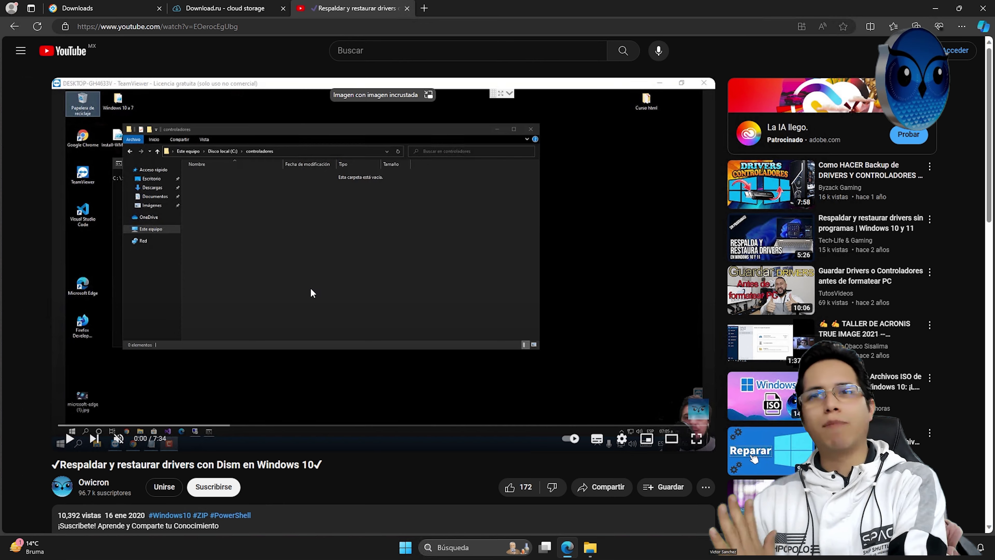
{"action": "scroll", "coordinate": [312, 293], "scroll_direction": "down", "scroll_amount": 6}
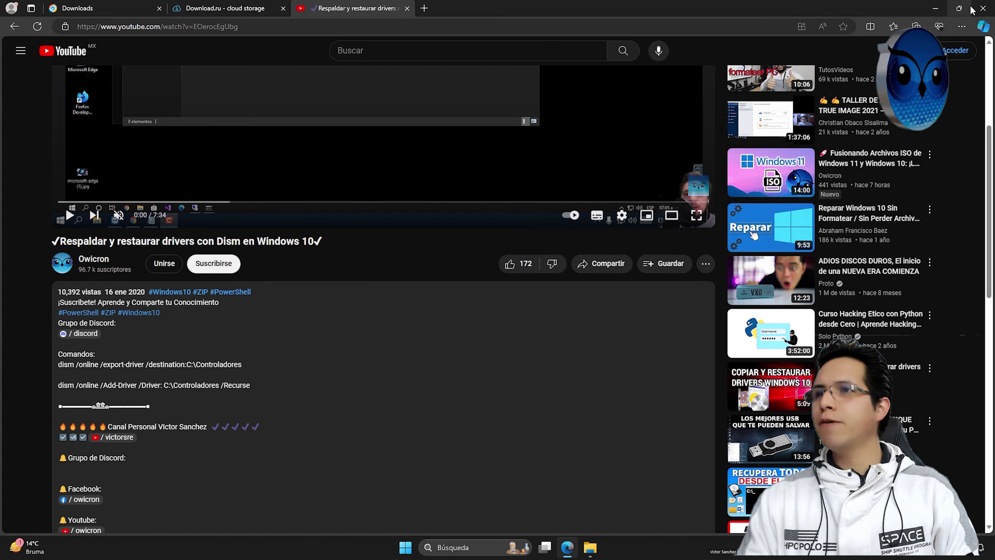
{"action": "left_click", "coordinate": [937, 9]}
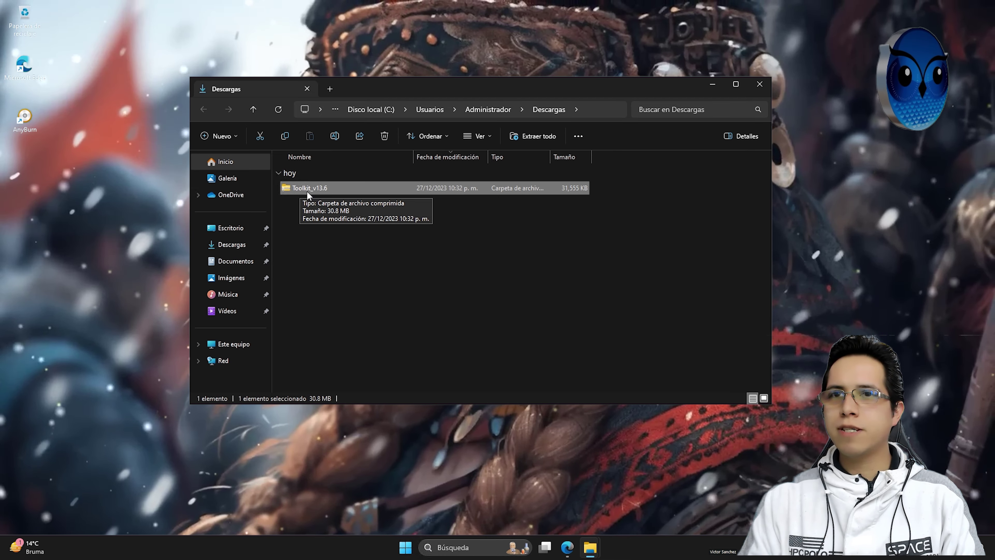
Extract Toolkit_v13.6.7z into its own Toolkit_v13.6 folder with WinRAR and move that folder to the desktop.
{"action": "right_click", "coordinate": [299, 187]}
{"action": "mouse_move", "coordinate": [431, 344]}
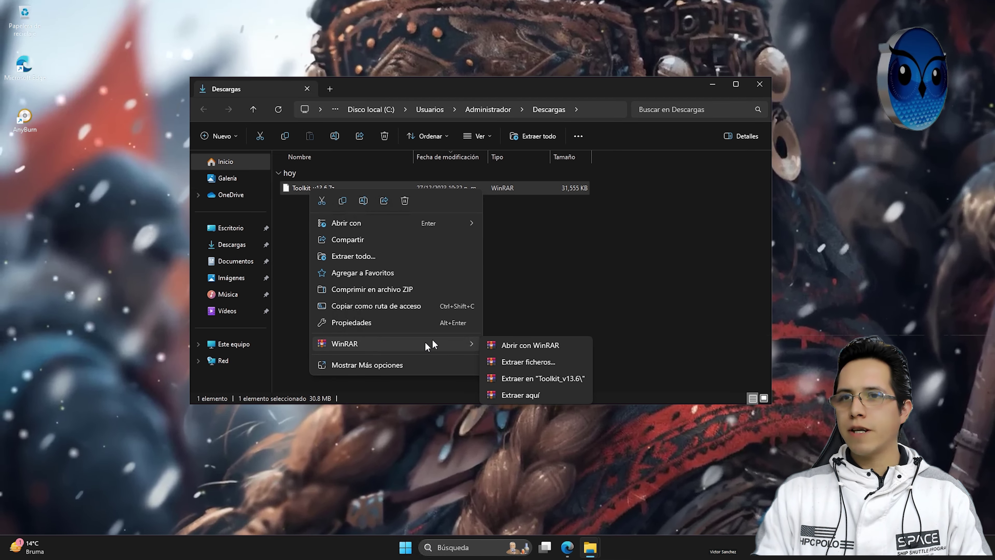
{"action": "left_click", "coordinate": [531, 379]}
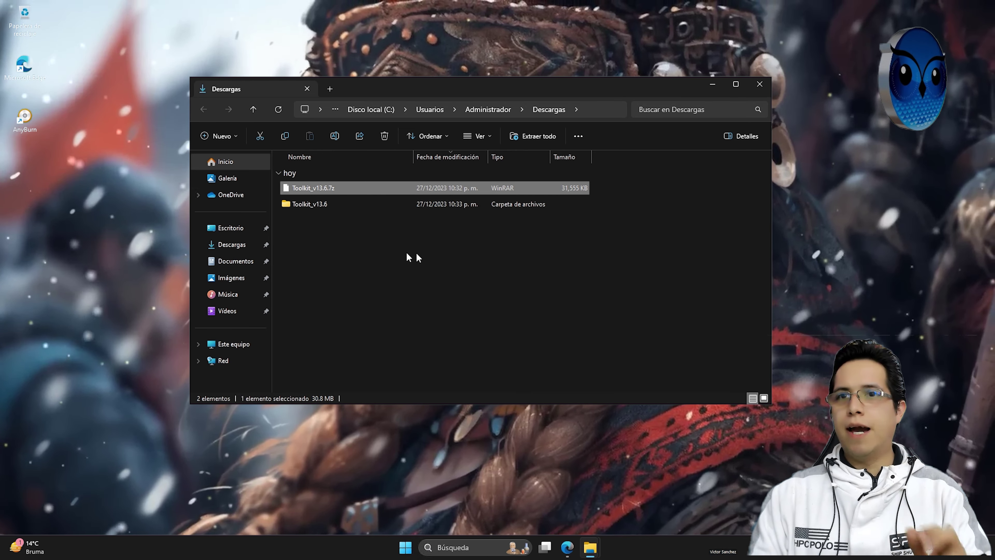
{"action": "left_click_drag", "start_coordinate": [314, 203], "coordinate": [373, 172]}
{"action": "left_click", "coordinate": [759, 84]}
Move the Windows TEU Universal image from C:\ISOS into the ISO folder of Toolkit_v13.6.
{"action": "double_click", "coordinate": [373, 170]}
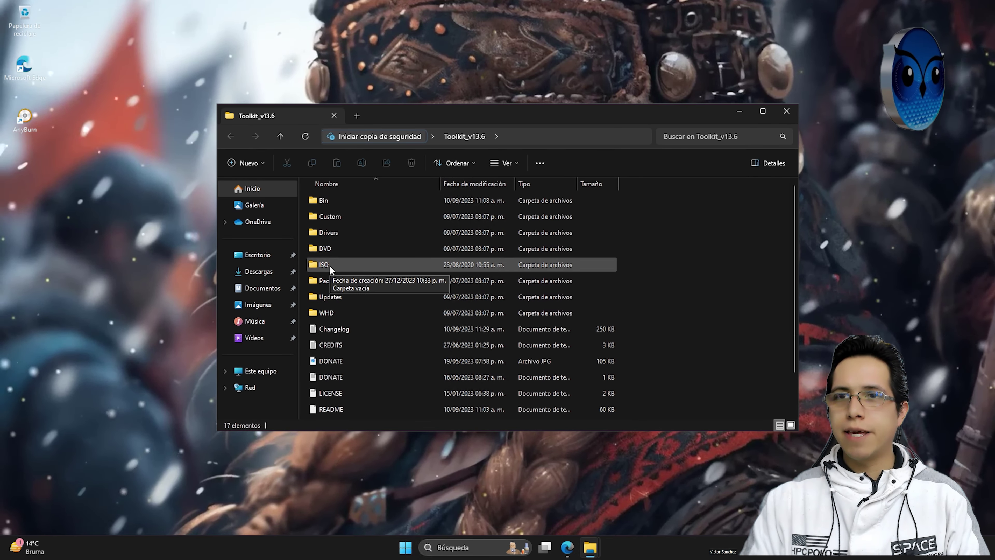
{"action": "double_click", "coordinate": [329, 266]}
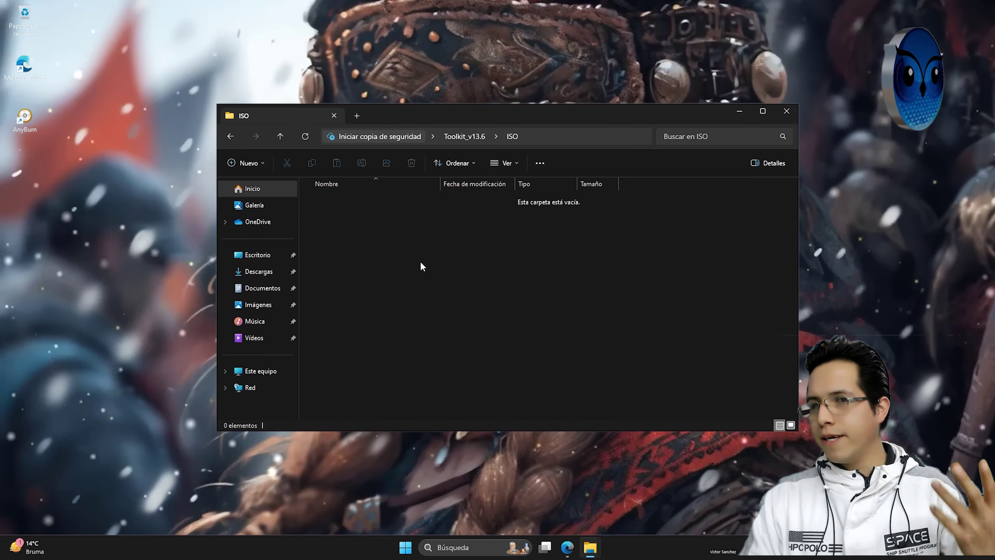
{"action": "mouse_move", "coordinate": [590, 548]}
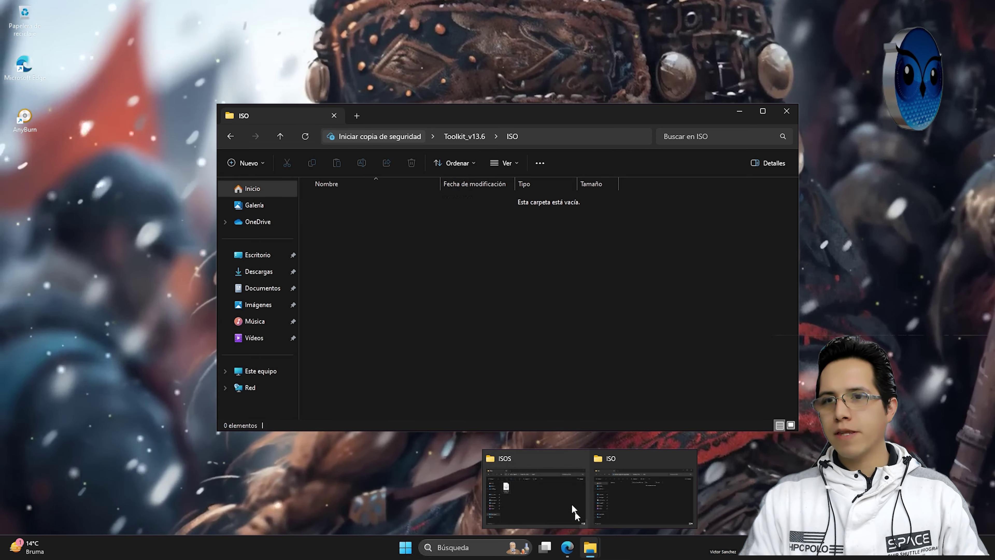
{"action": "left_click", "coordinate": [547, 474]}
{"action": "left_click_drag", "start_coordinate": [402, 78], "coordinate": [294, 114]}
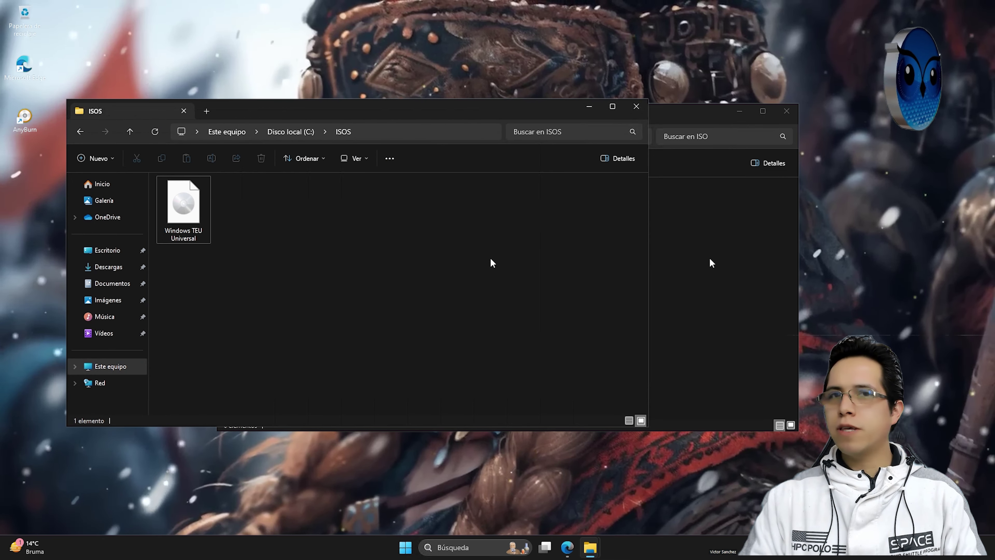
{"action": "left_click", "coordinate": [186, 224]}
{"action": "left_click_drag", "start_coordinate": [186, 225], "coordinate": [699, 281]}
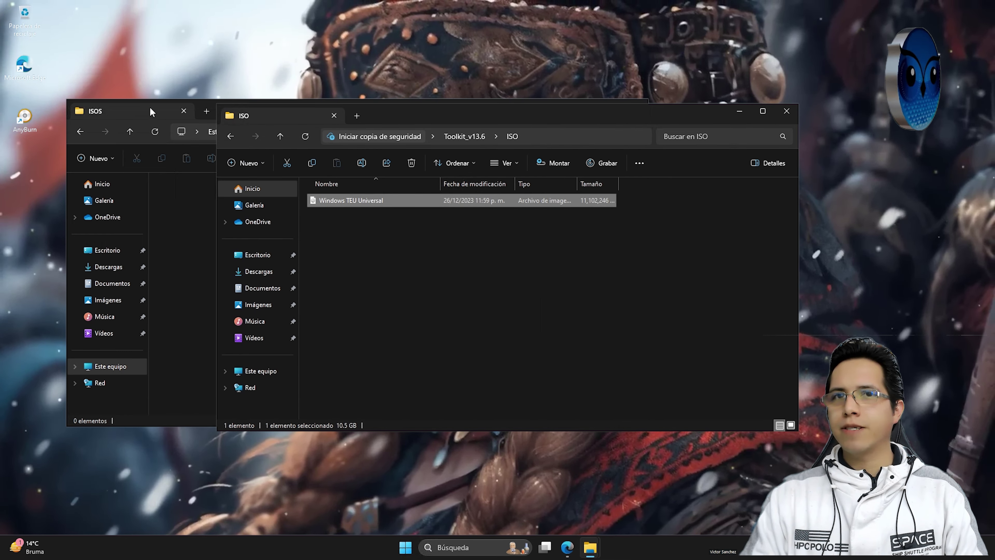
{"action": "left_click", "coordinate": [181, 114]}
{"action": "left_click", "coordinate": [182, 113]}
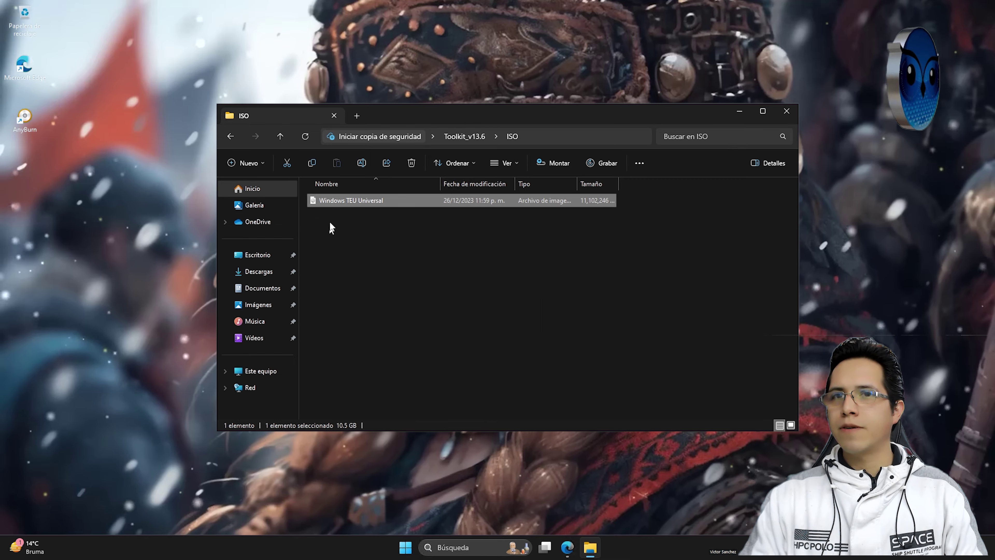
{"action": "left_click", "coordinate": [231, 140]}
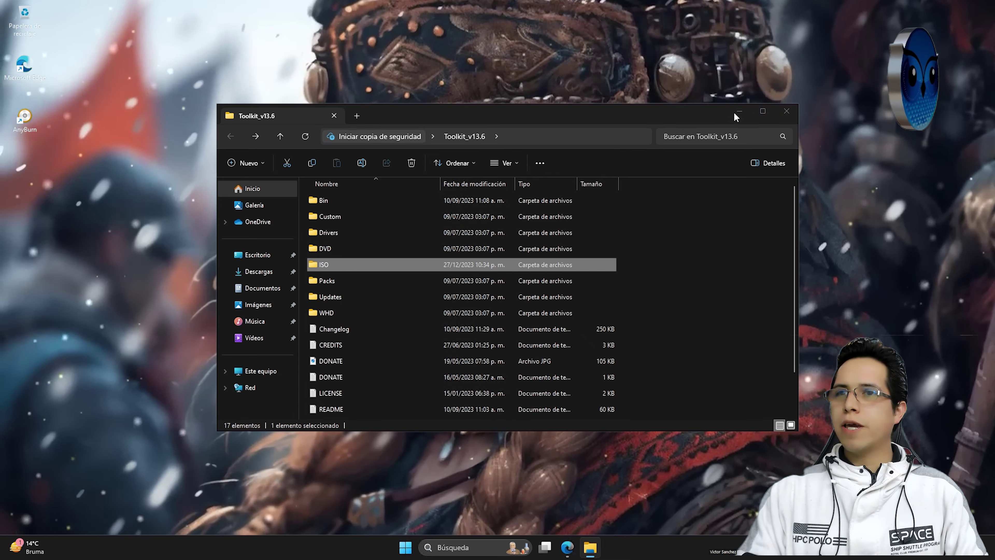
{"action": "left_click", "coordinate": [736, 112]}
Open Command Prompt as administrator and place its window in the middle of the desktop.
{"action": "left_click", "coordinate": [466, 548]}
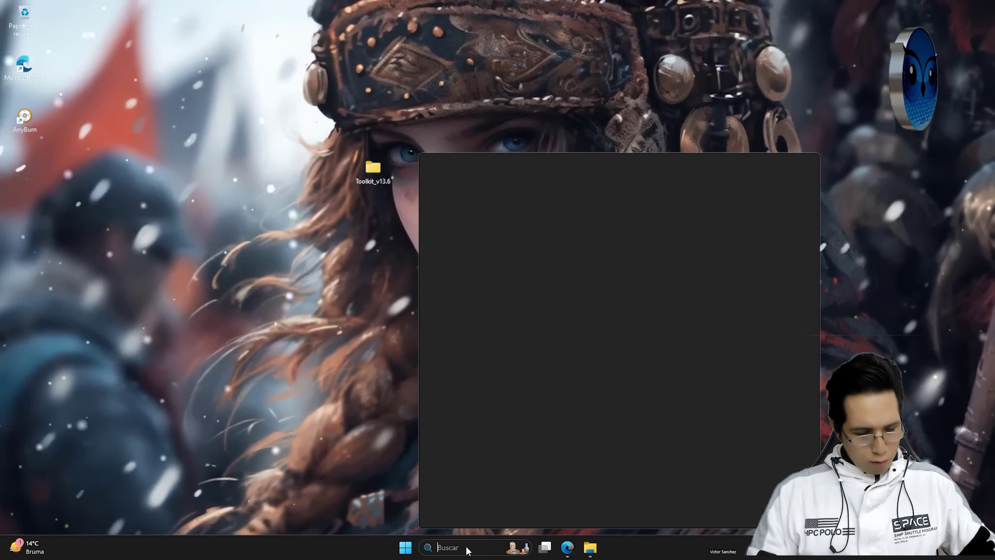
{"action": "type", "text": "cmd"}
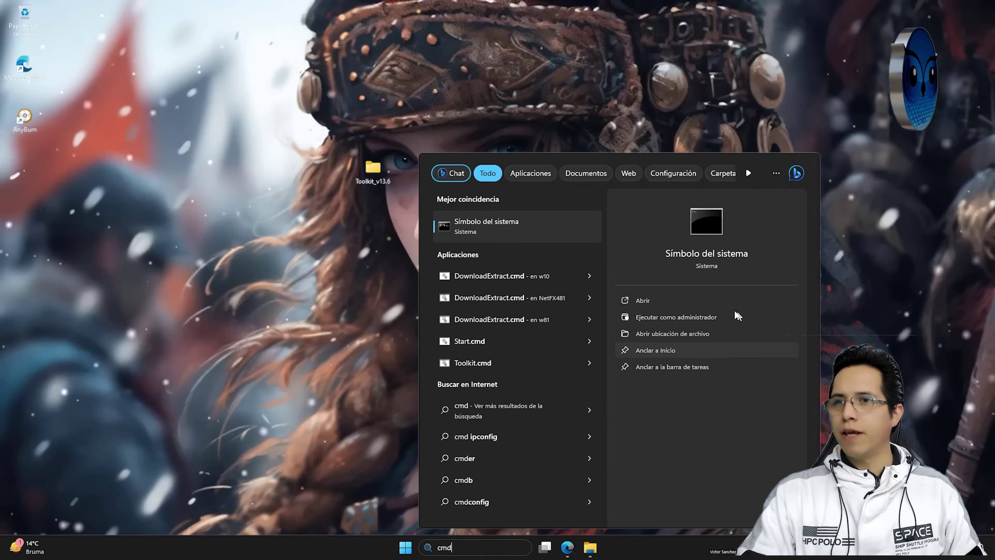
{"action": "left_click", "coordinate": [668, 317]}
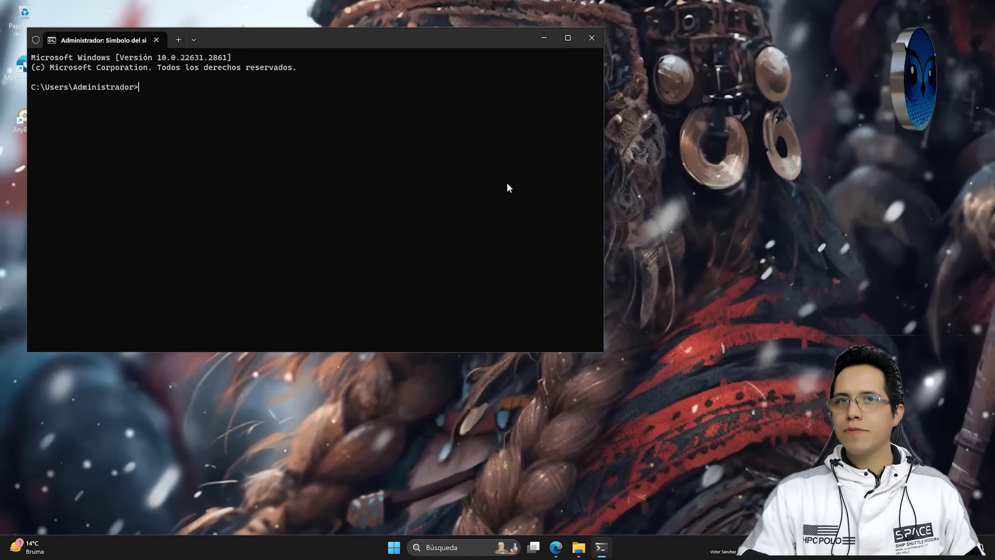
{"action": "left_click_drag", "start_coordinate": [307, 48], "coordinate": [530, 145]}
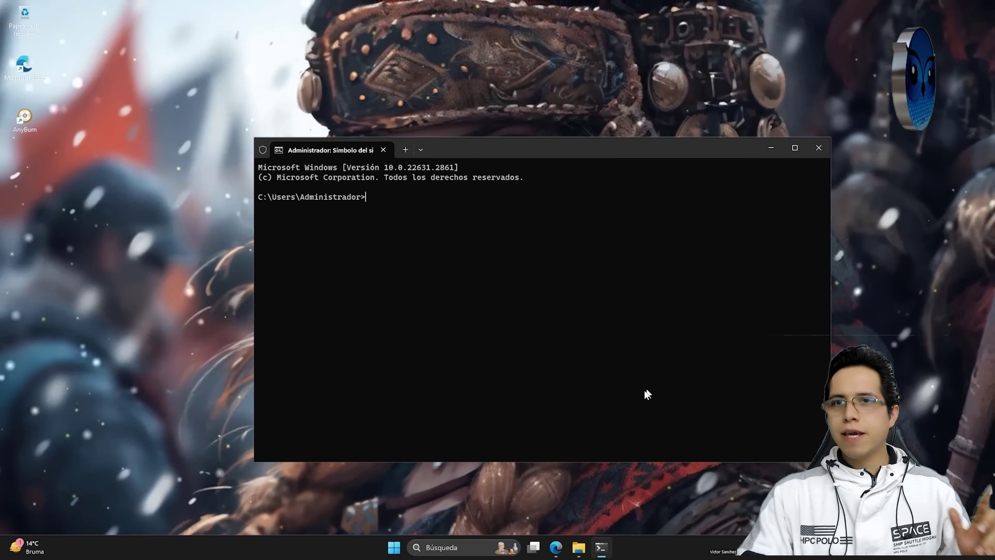
Create a folder named Controladores in the root of drive C: and close the File Explorer window.
{"action": "left_click", "coordinate": [576, 553]}
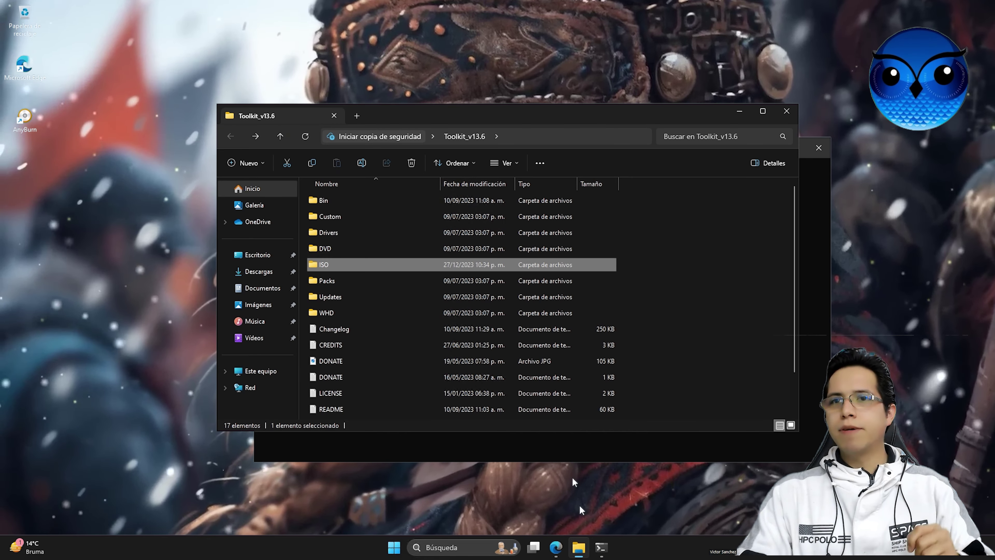
{"action": "left_click", "coordinate": [358, 117]}
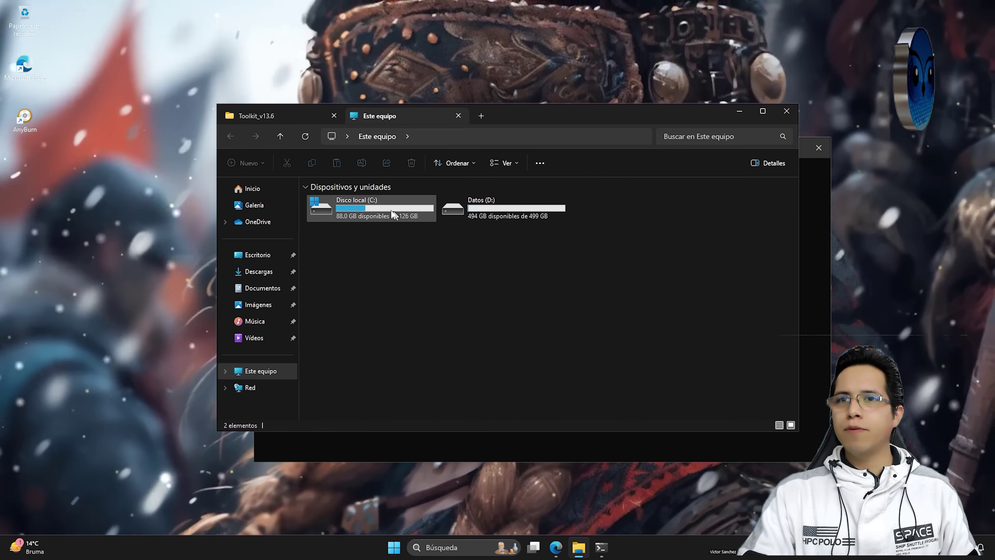
{"action": "double_click", "coordinate": [376, 207]}
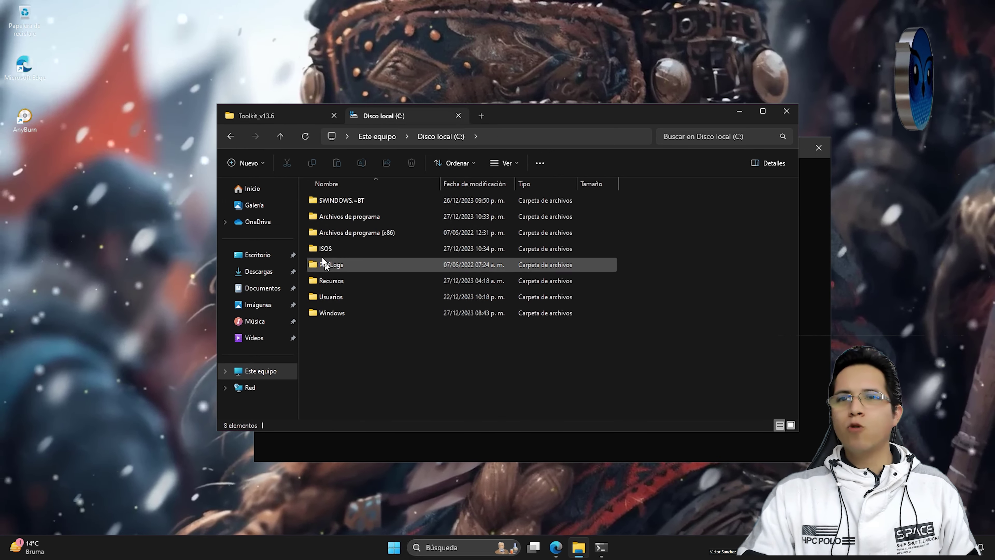
{"action": "left_click", "coordinate": [246, 162]}
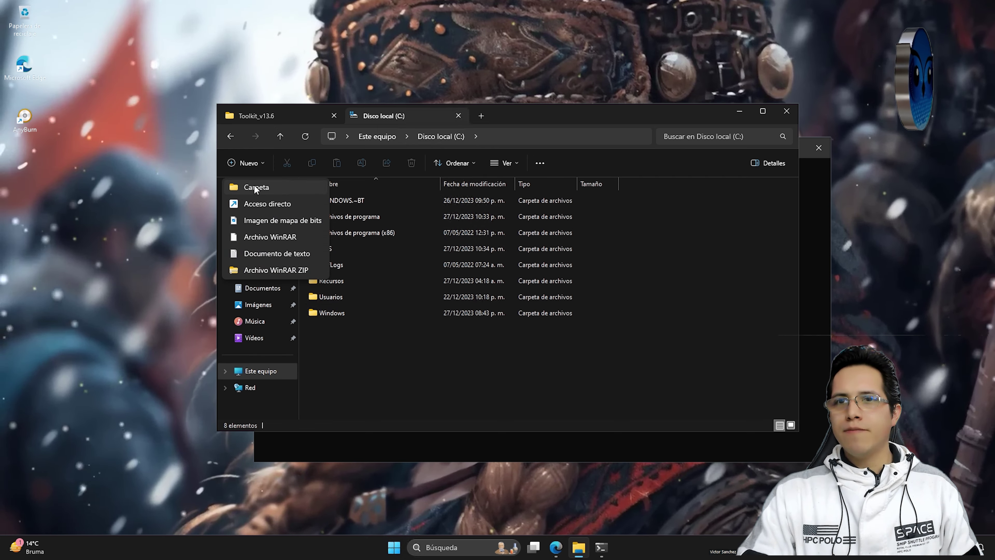
{"action": "left_click", "coordinate": [256, 187]}
{"action": "type", "text": "C"}
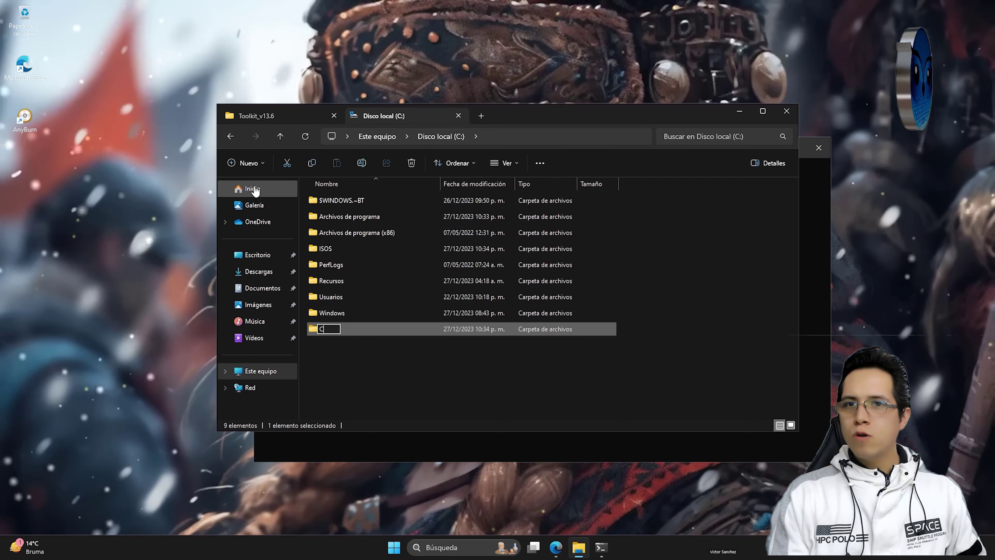
{"action": "type", "text": "ontroladores"}
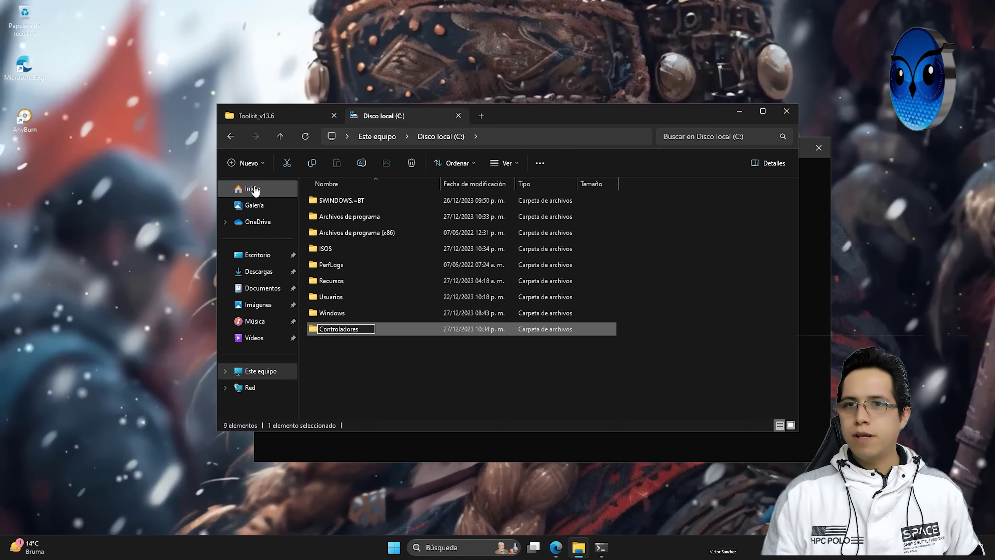
{"action": "key", "text": "Return"}
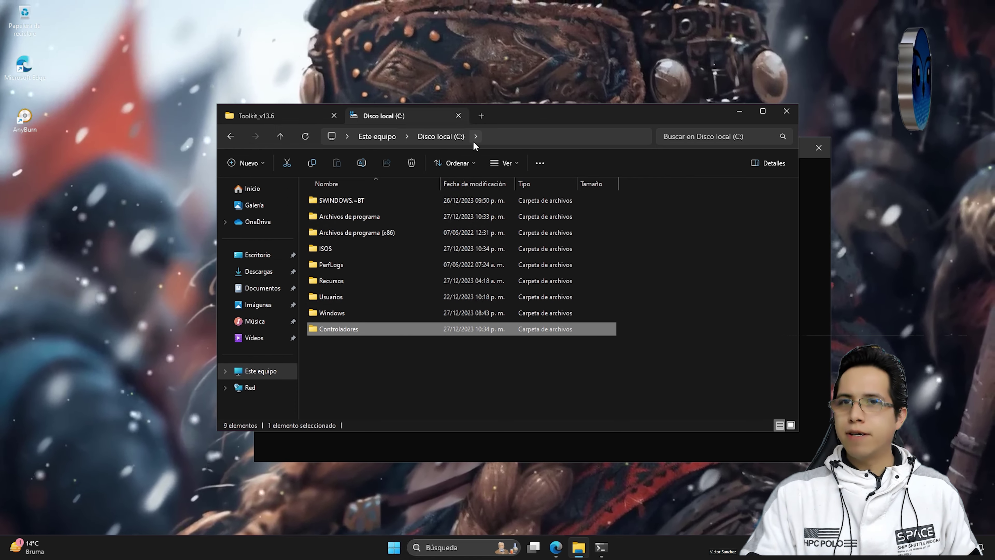
{"action": "left_click", "coordinate": [358, 360]}
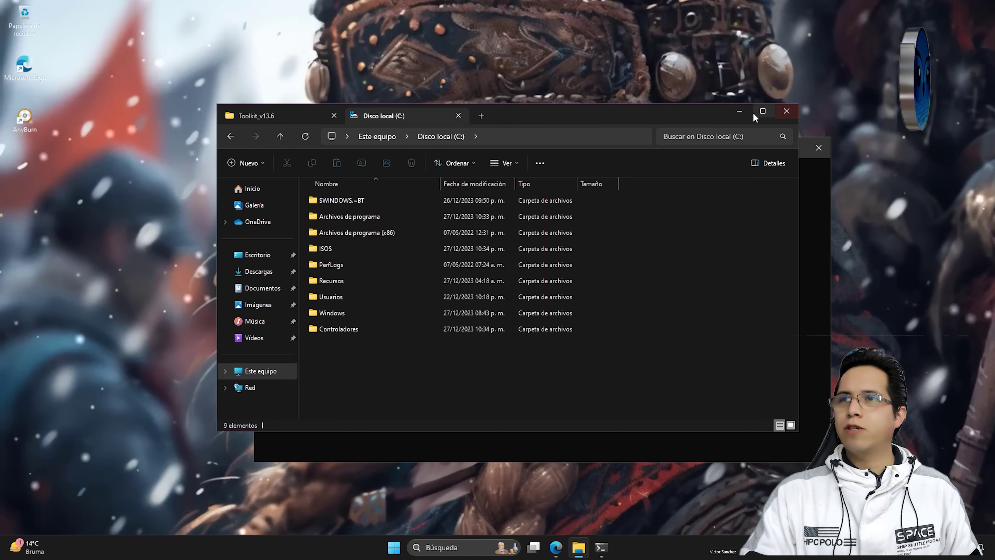
{"action": "left_click", "coordinate": [786, 111]}
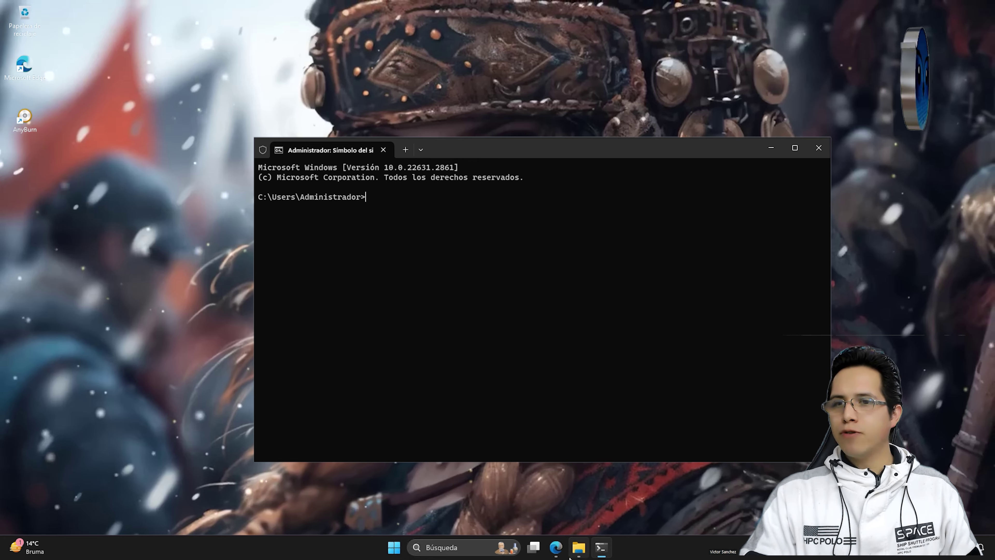
Copy the dism /online /export-driver /destination:C:\Controladores command from the YouTube video description and run it in the administrator Command Prompt.
{"action": "key", "text": "alt+Tab"}
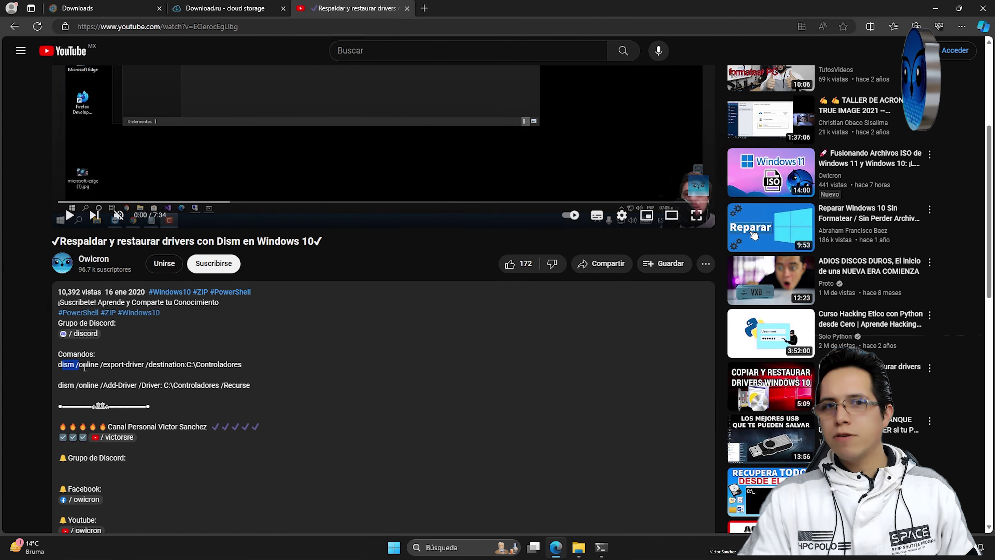
{"action": "left_click_drag", "start_coordinate": [241, 365], "coordinate": [58, 366]}
{"action": "right_click", "coordinate": [94, 368]}
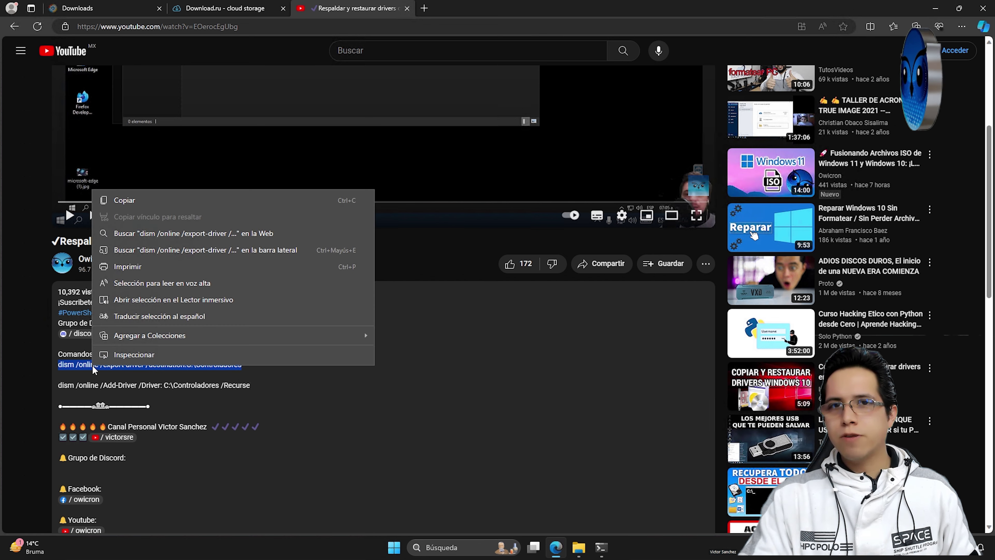
{"action": "left_click", "coordinate": [145, 200]}
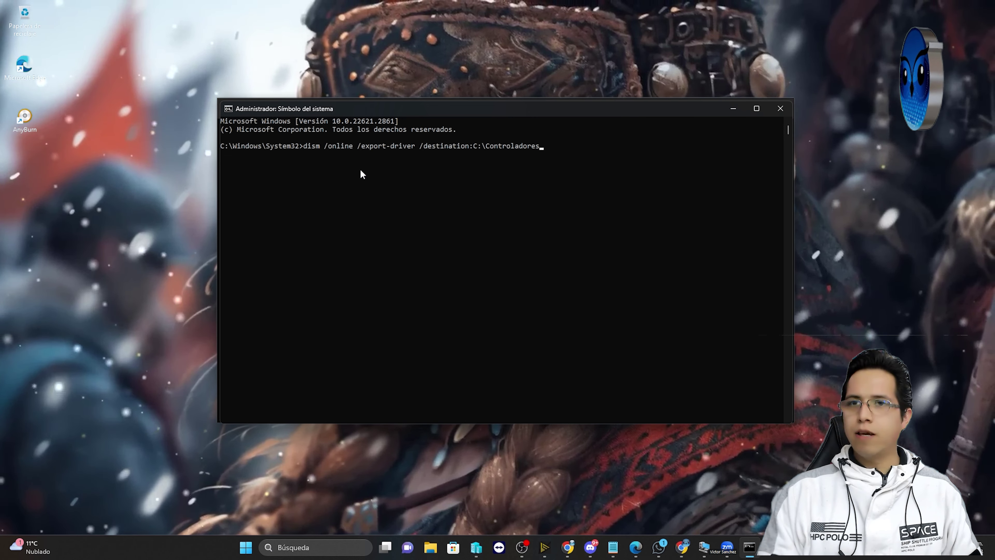
{"action": "key", "text": "Return"}
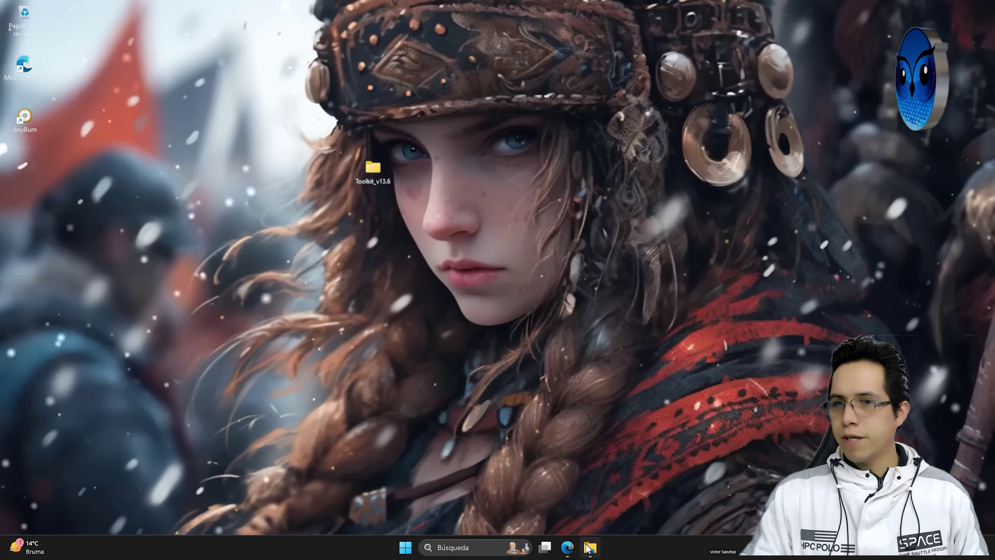
Copy all the exported driver folders inside C:\Controladores.
{"action": "left_click", "coordinate": [589, 548]}
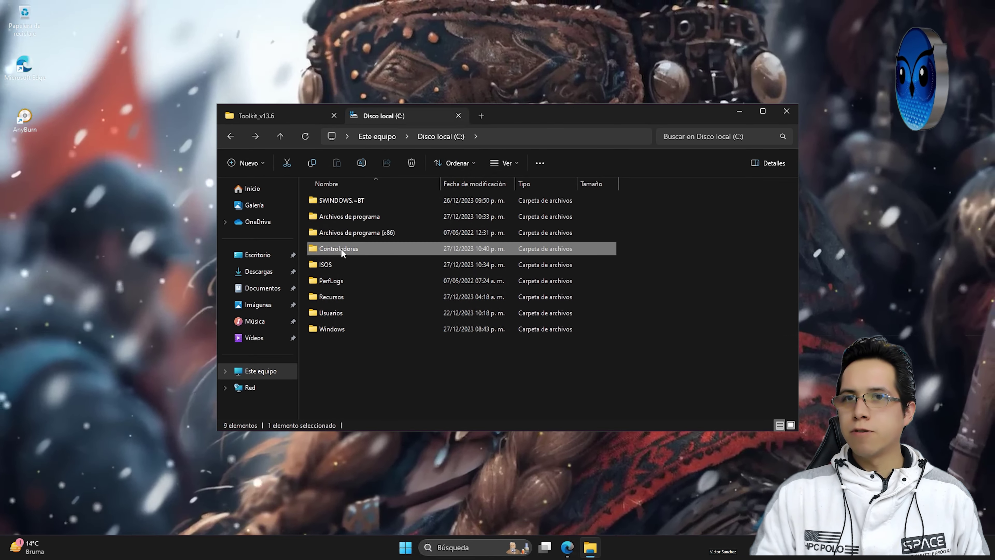
{"action": "double_click", "coordinate": [340, 248]}
{"action": "scroll", "coordinate": [423, 286], "scroll_direction": "down", "scroll_amount": 10}
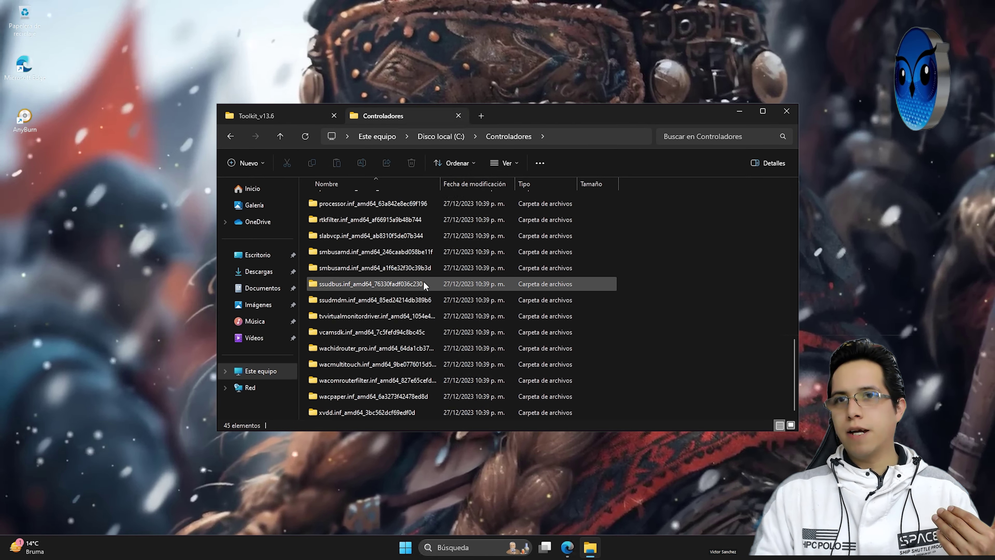
{"action": "scroll", "coordinate": [422, 288], "scroll_direction": "up", "scroll_amount": 5}
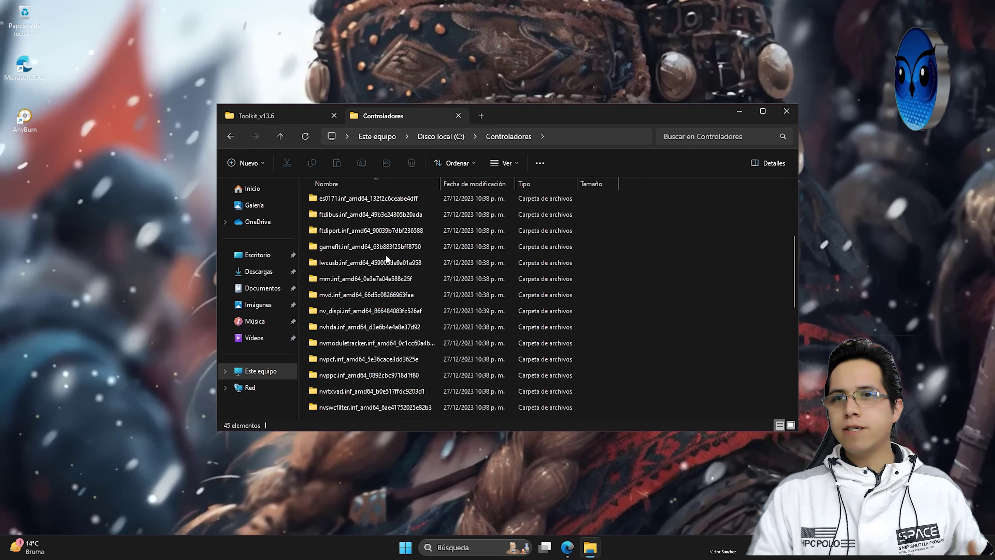
{"action": "mouse_move", "coordinate": [371, 231]}
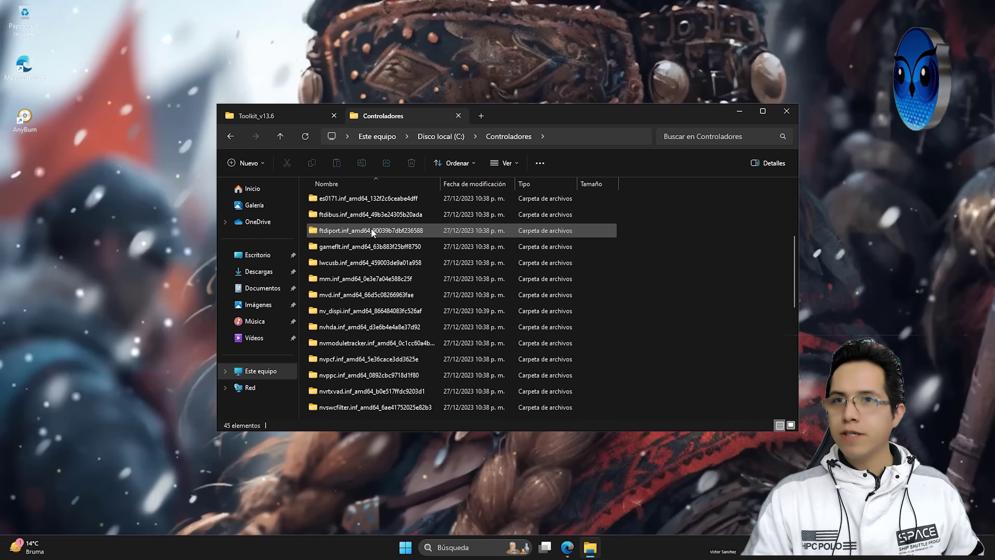
{"action": "key", "text": "ctrl+a"}
{"action": "right_click", "coordinate": [372, 228]}
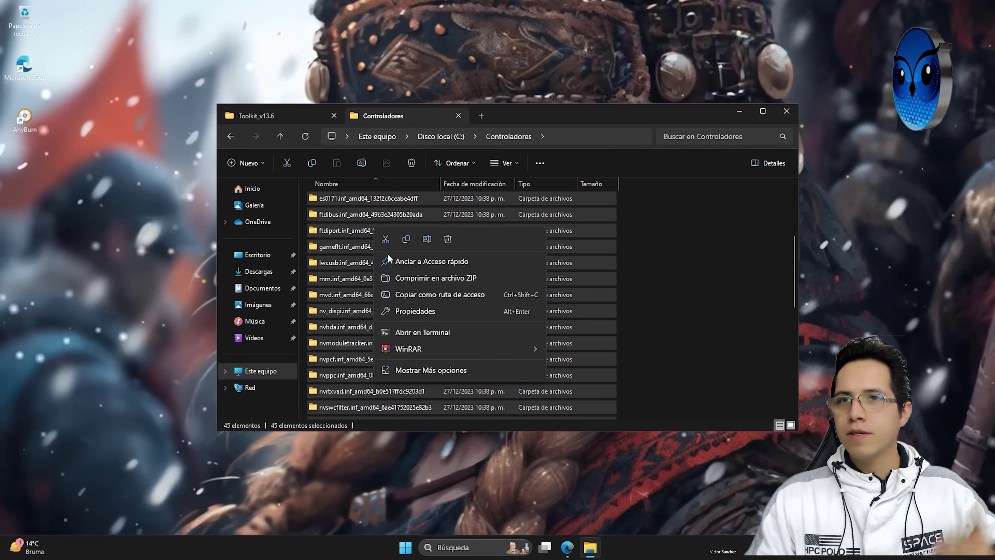
{"action": "left_click", "coordinate": [407, 240]}
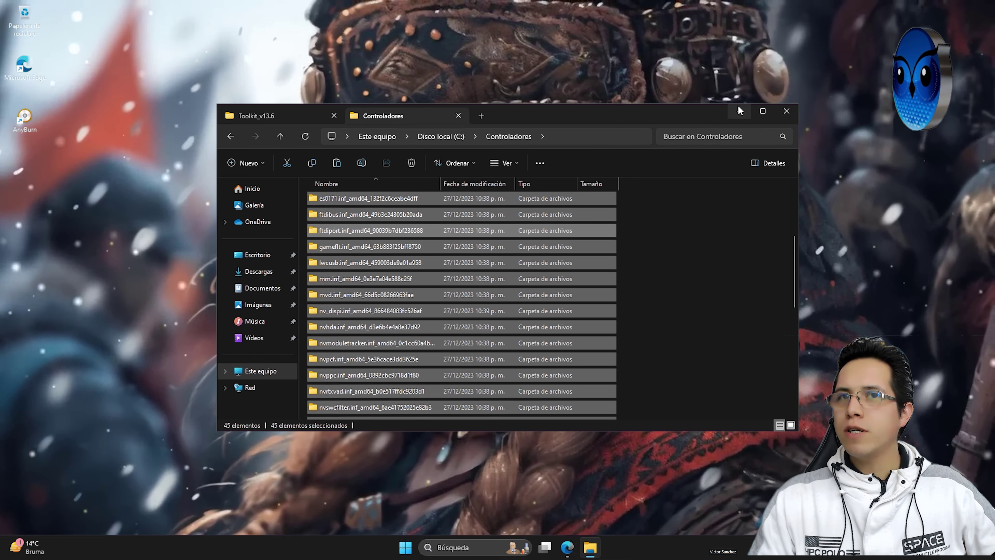
Paste the copied driver folders into Drivers\Install\w11\x64 of Toolkit_v13.6 and close the File Explorer window.
{"action": "left_click", "coordinate": [274, 117]}
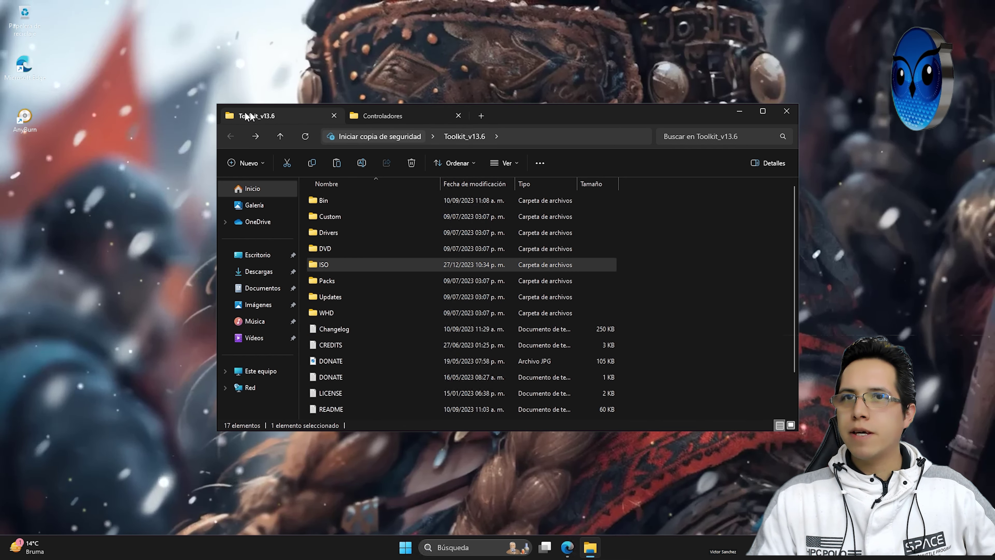
{"action": "double_click", "coordinate": [341, 233]}
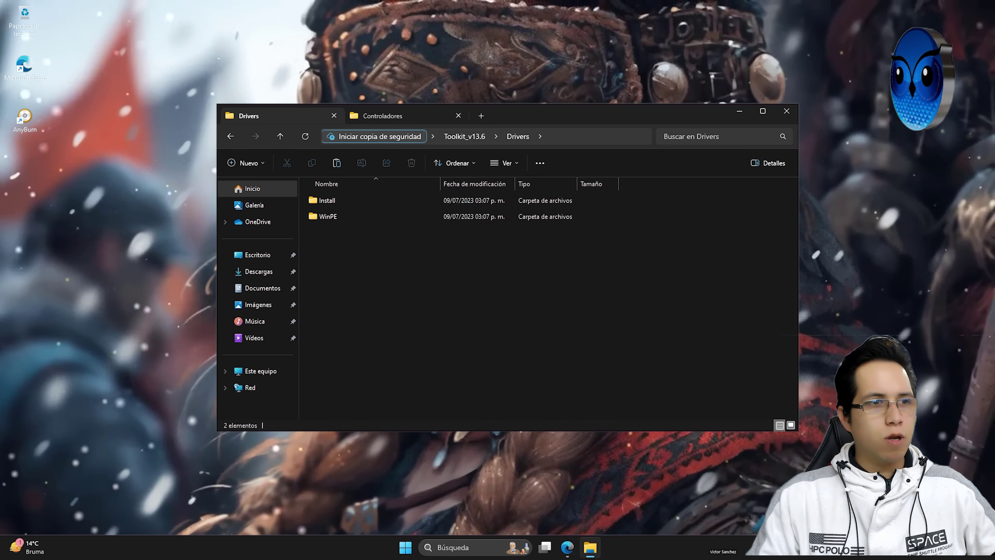
{"action": "double_click", "coordinate": [322, 201]}
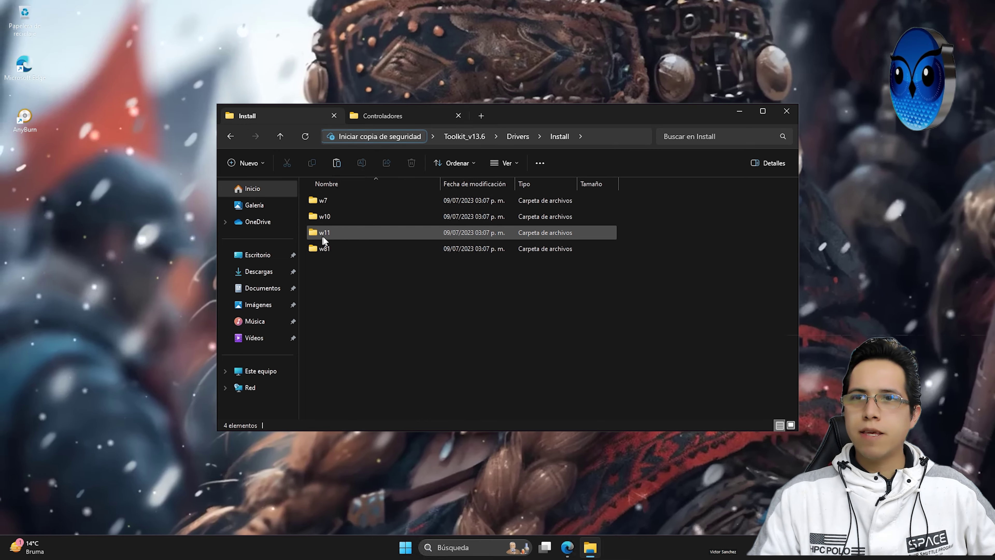
{"action": "left_click", "coordinate": [328, 233]}
{"action": "double_click", "coordinate": [327, 232]}
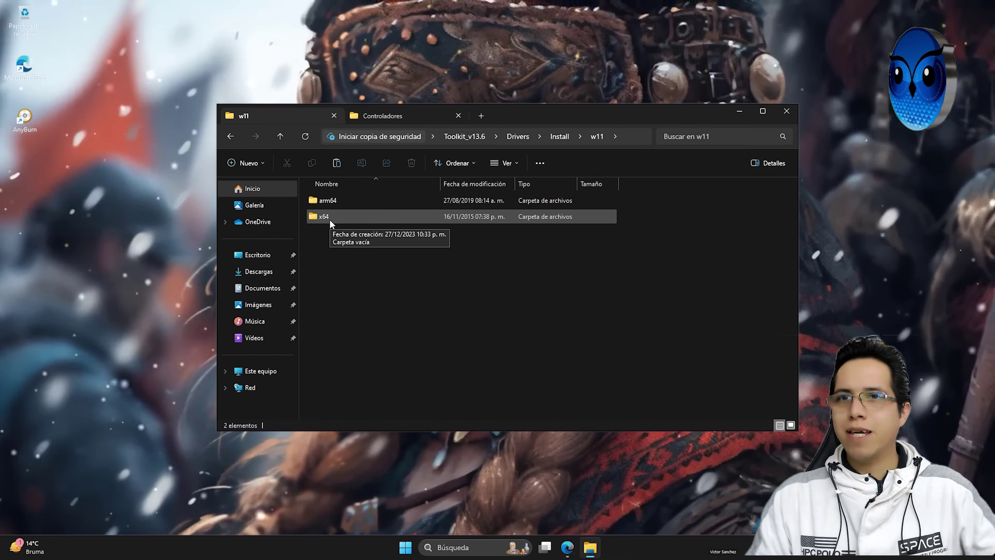
{"action": "left_click", "coordinate": [330, 221]}
{"action": "double_click", "coordinate": [330, 220]}
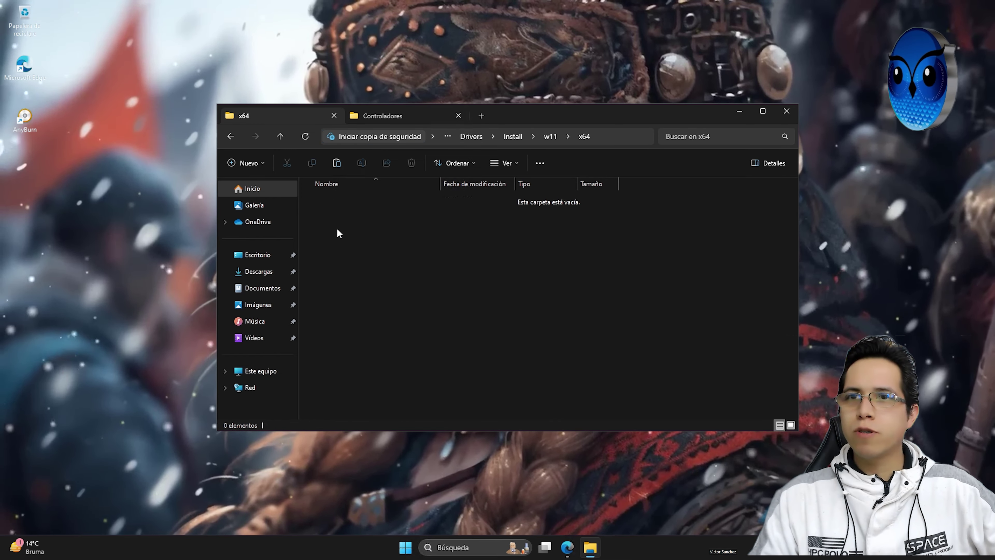
{"action": "right_click", "coordinate": [338, 230]}
{"action": "left_click", "coordinate": [350, 242]}
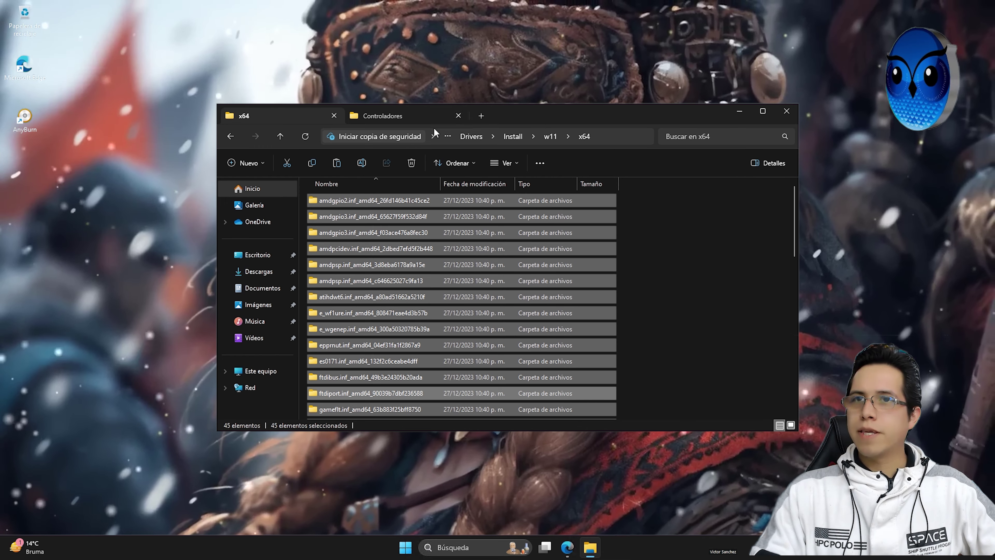
{"action": "left_click", "coordinate": [787, 113]}
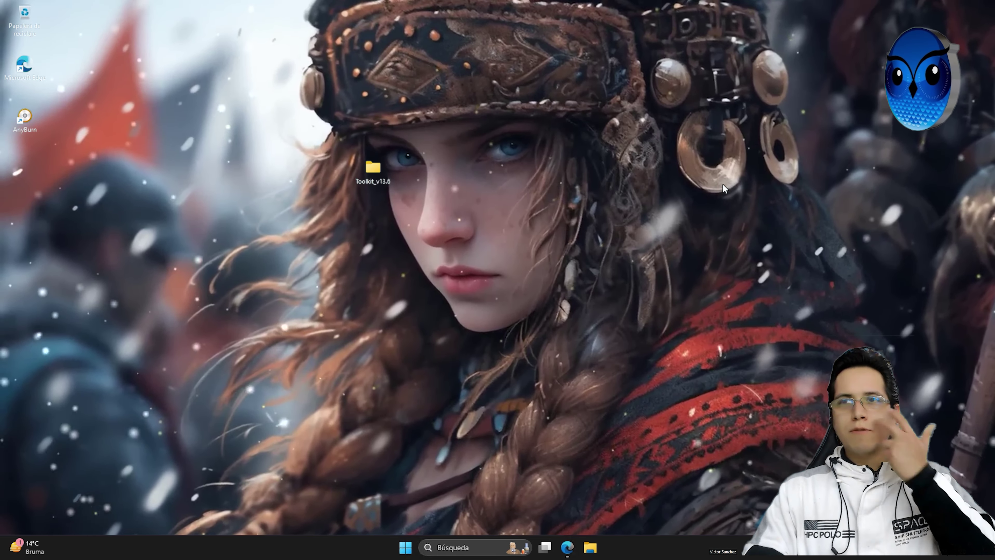
Run the Start script from the Toolkit_v13.6 desktop folder as administrator and minimize the File Explorer window.
{"action": "double_click", "coordinate": [377, 167]}
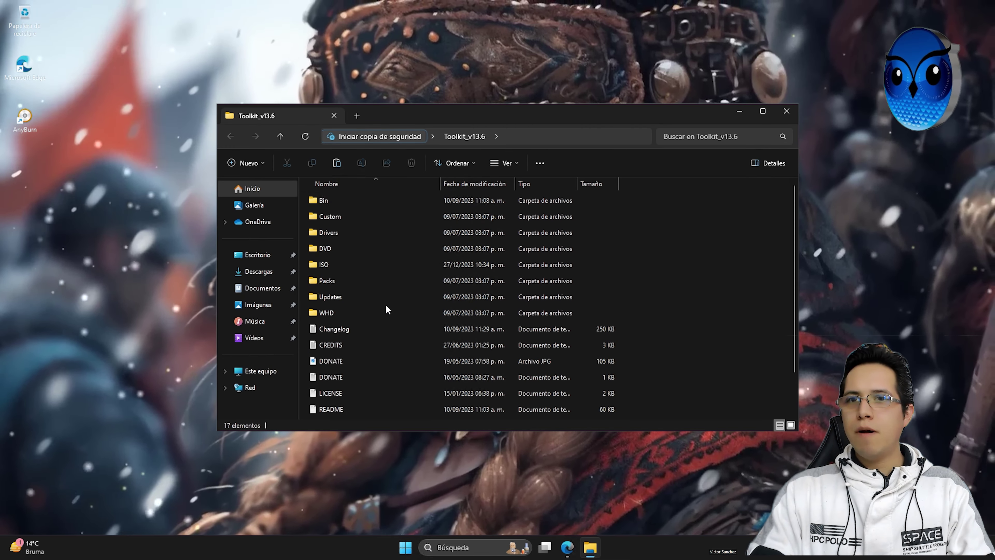
{"action": "scroll", "coordinate": [385, 304], "scroll_direction": "down", "scroll_amount": 2}
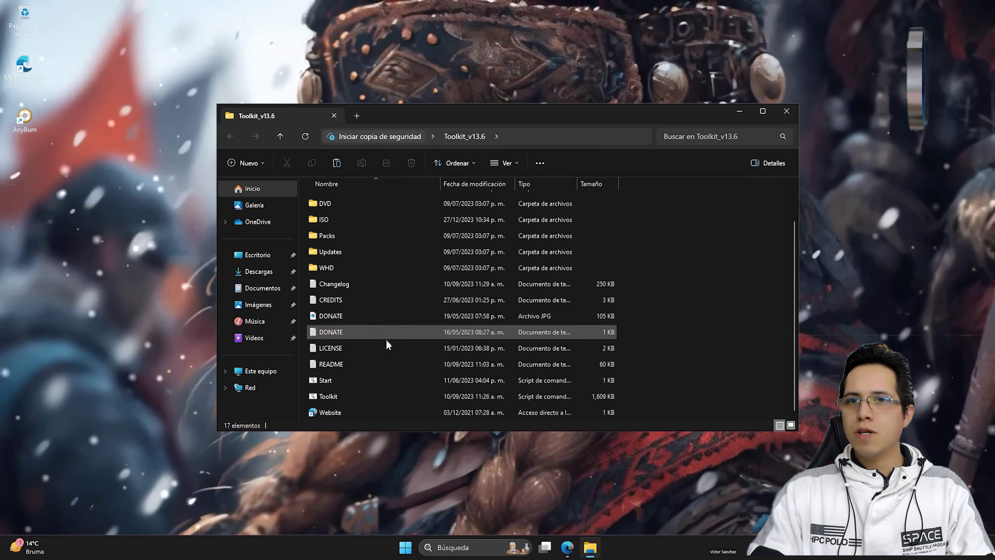
{"action": "left_click", "coordinate": [322, 379]}
{"action": "right_click", "coordinate": [321, 379]}
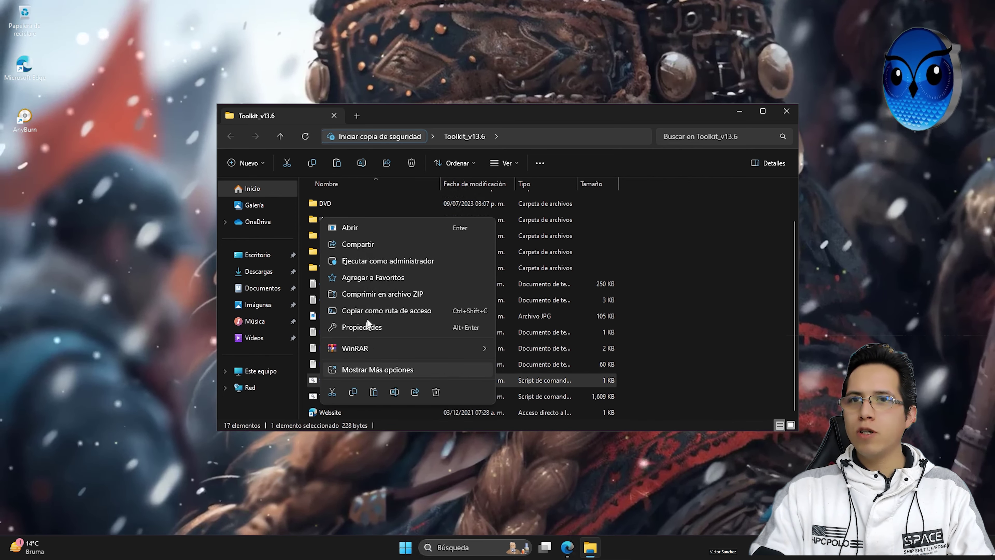
{"action": "left_click", "coordinate": [389, 259]}
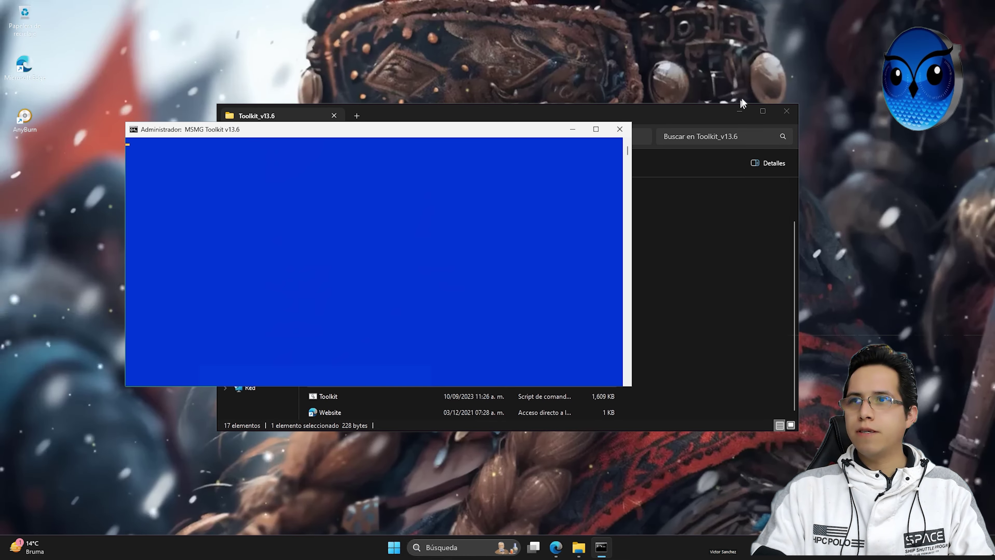
{"action": "left_click", "coordinate": [743, 111]}
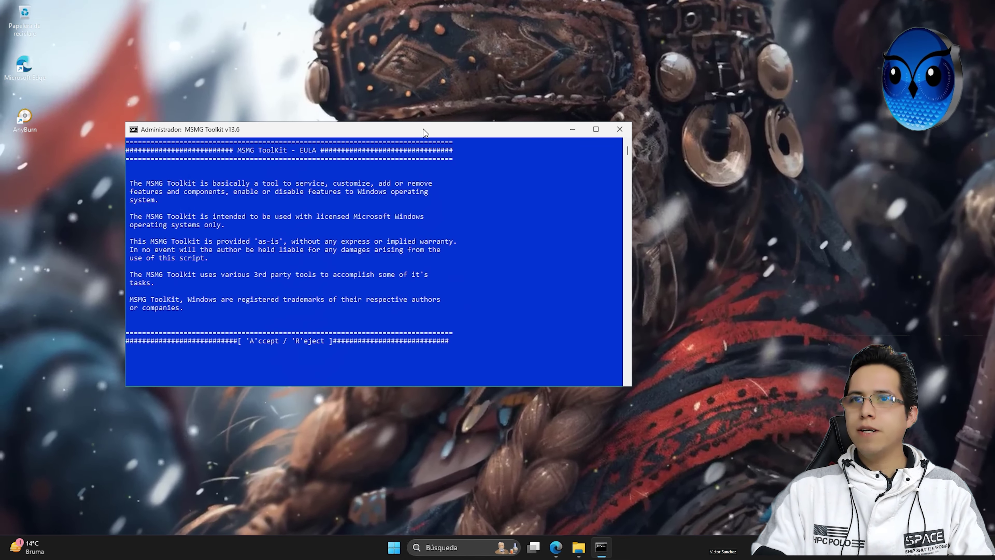
Move the MSMG Toolkit window to the middle of the desktop, accept its EULA and continue to the main menu.
{"action": "left_click_drag", "start_coordinate": [402, 126], "coordinate": [582, 125]}
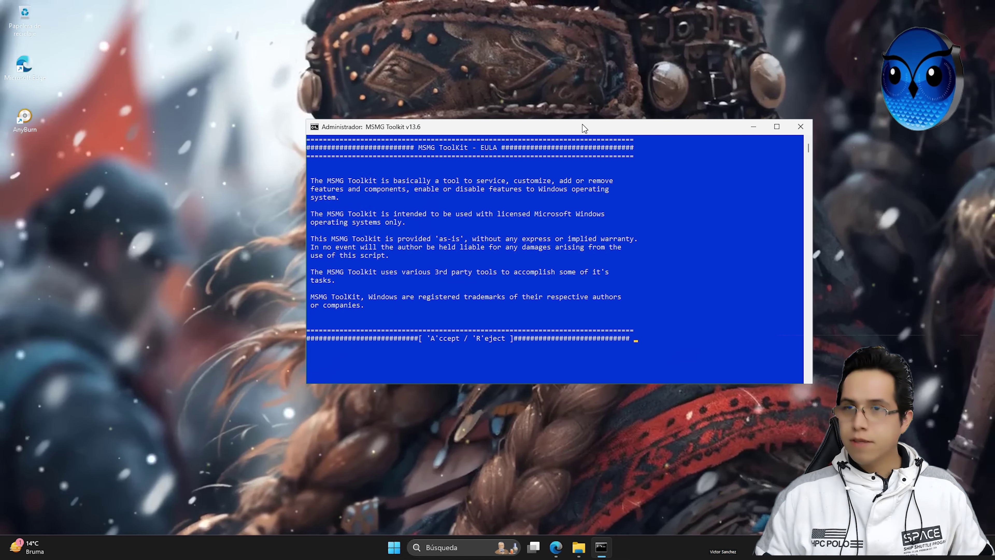
{"action": "key", "text": "a"}
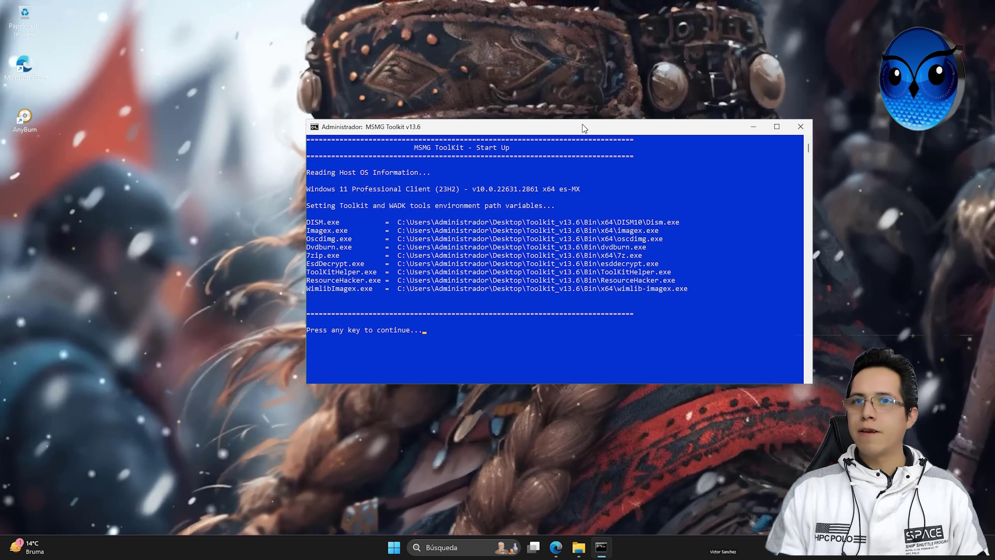
{"action": "key", "text": "Return"}
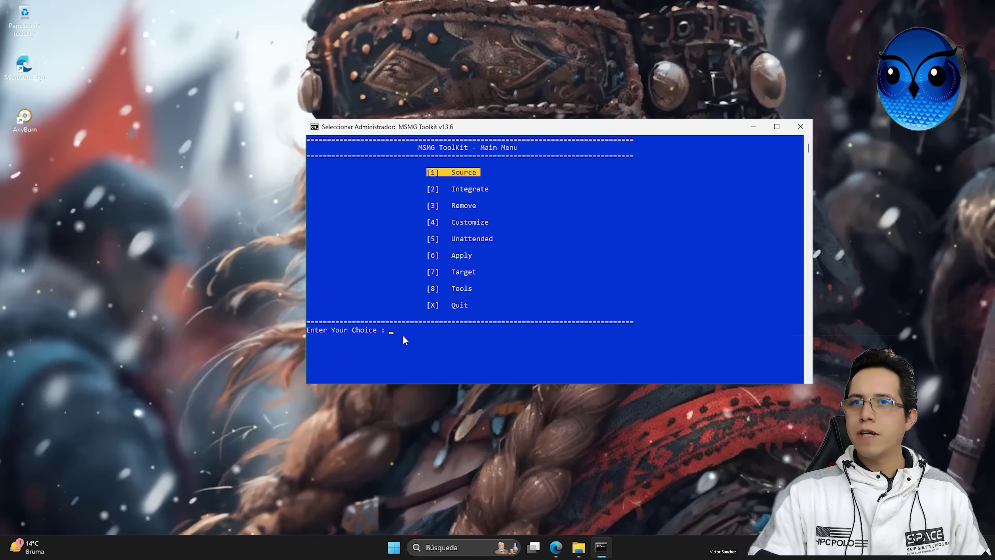
Choose Source in the toolkit's main menu and start Extract Source from DVD ISO Image.
{"action": "type", "text": "1"}
{"action": "key", "text": "Return"}
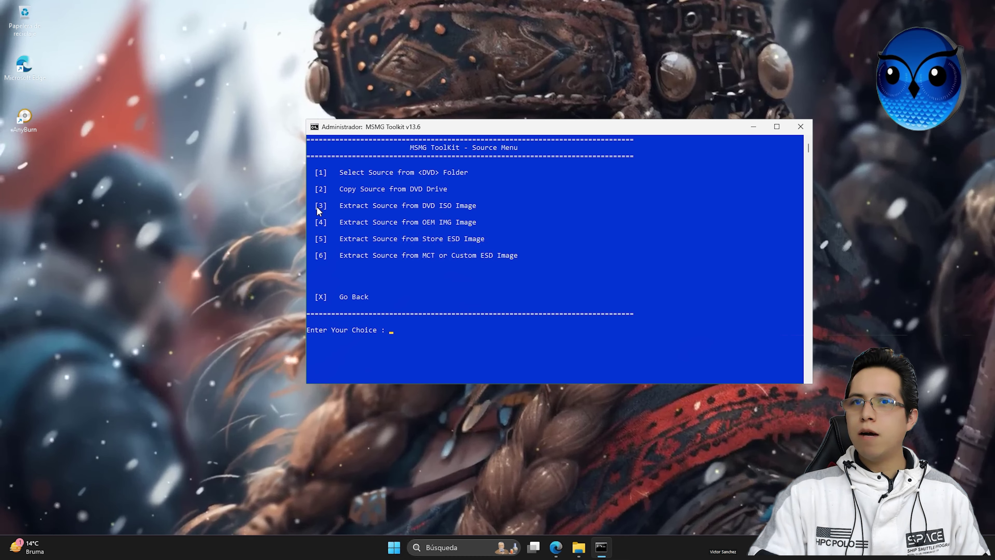
{"action": "left_click_drag", "start_coordinate": [340, 205], "coordinate": [474, 206]}
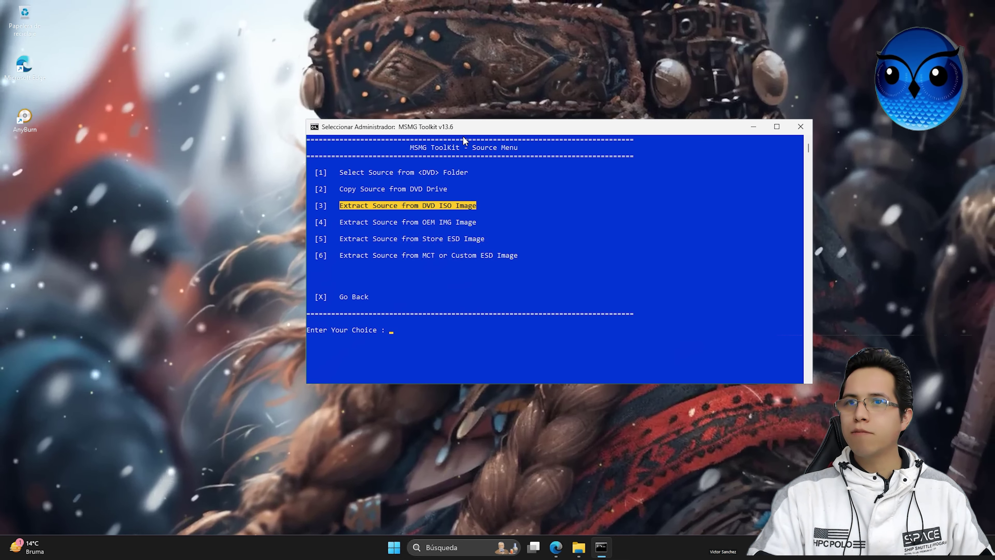
{"action": "type", "text": "3"}
{"action": "key", "text": "Return"}
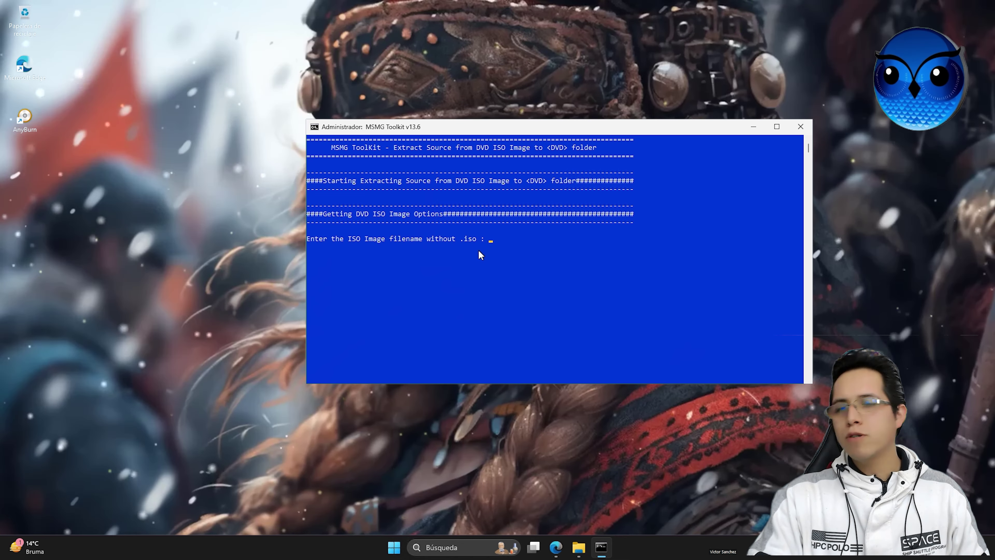
Copy the file name Windows TEU Universal from the toolkit's ISO folder and paste it at the ISO image filename prompt.
{"action": "left_click", "coordinate": [579, 547]}
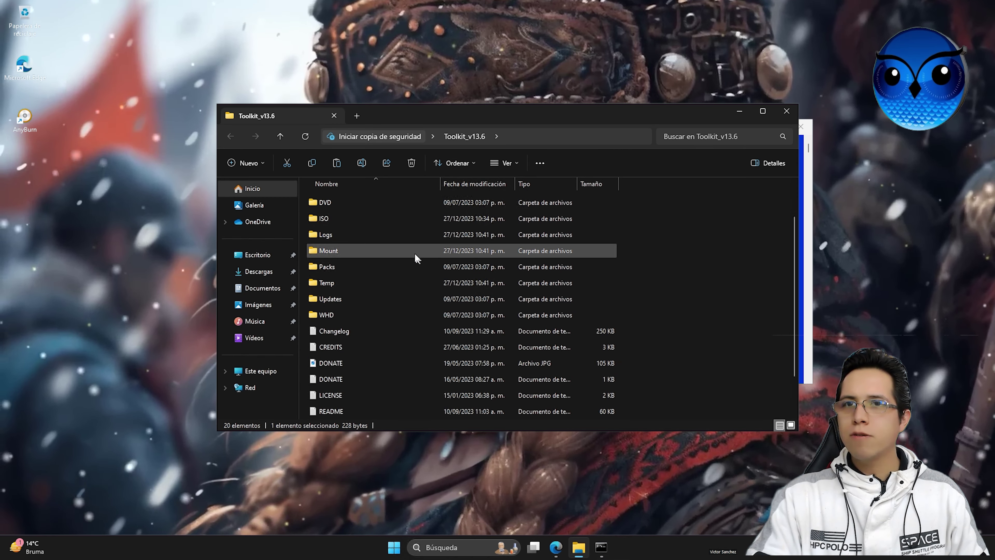
{"action": "scroll", "coordinate": [381, 256], "scroll_direction": "up", "scroll_amount": 1}
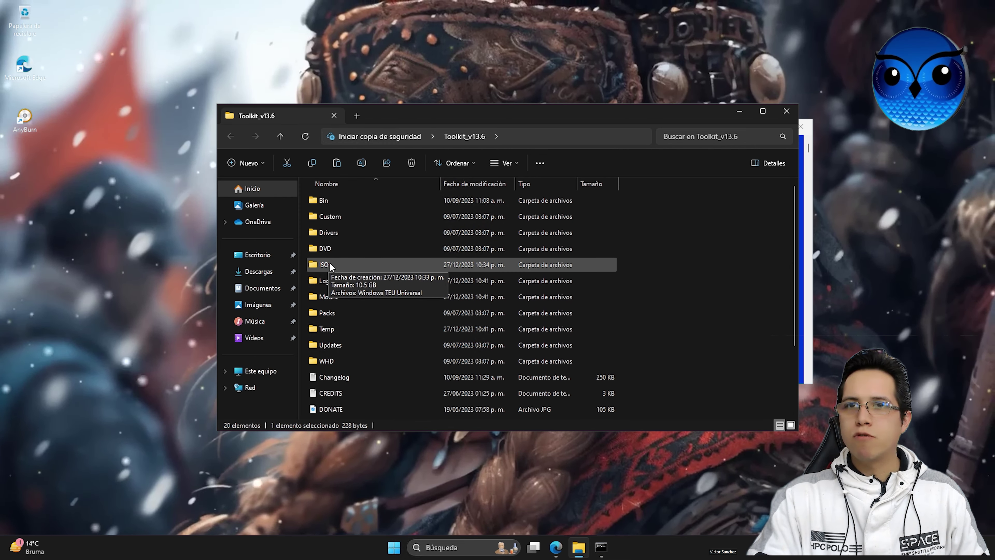
{"action": "double_click", "coordinate": [330, 263]}
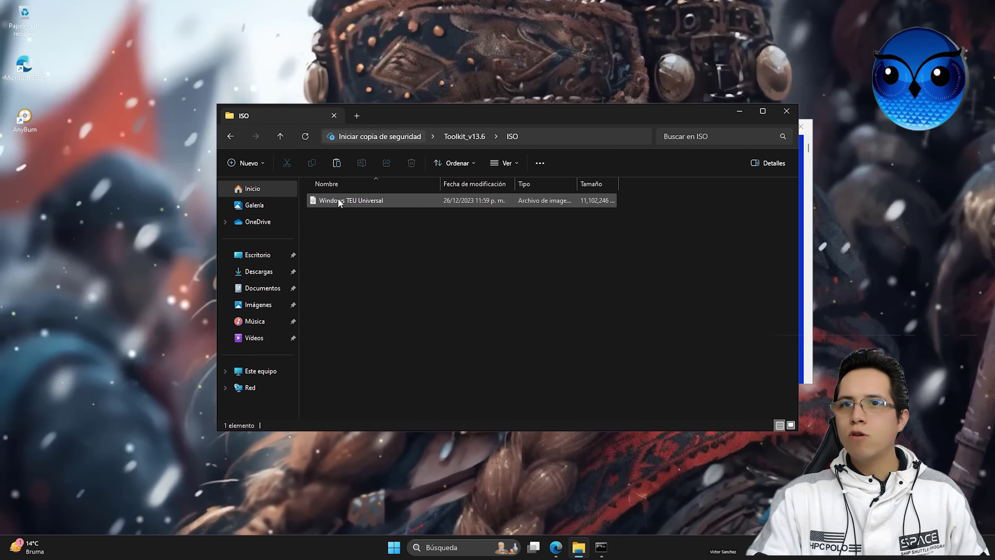
{"action": "right_click", "coordinate": [349, 201]}
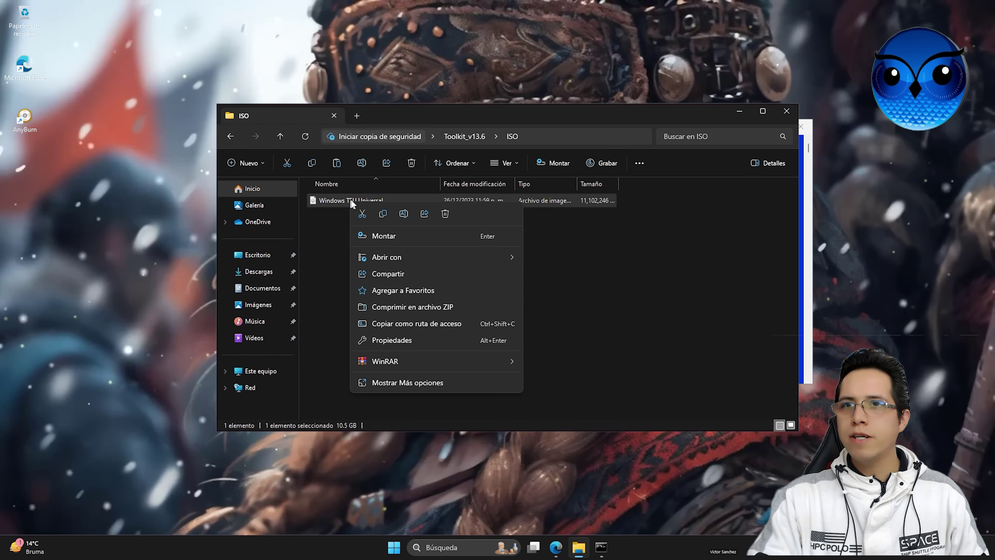
{"action": "left_click", "coordinate": [404, 214]}
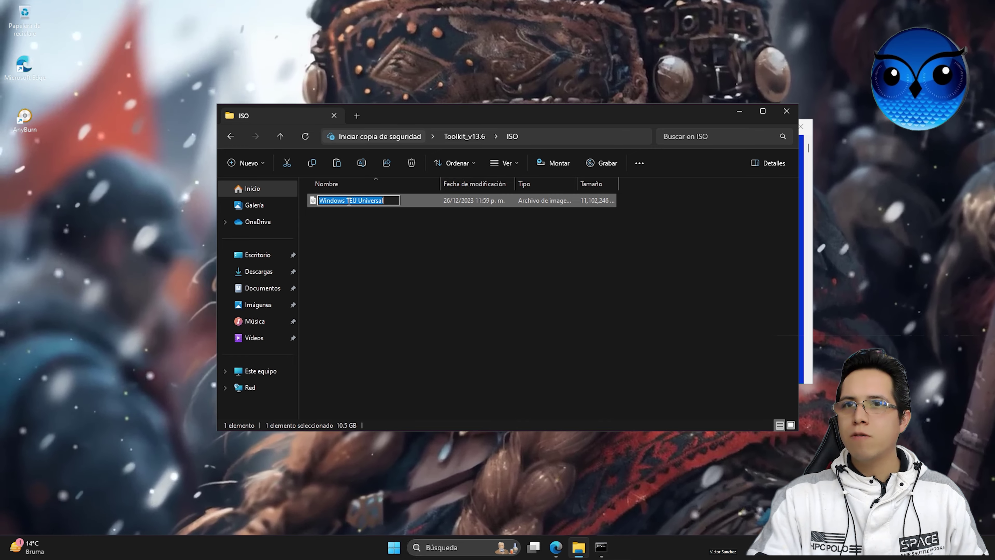
{"action": "right_click", "coordinate": [349, 201]}
{"action": "left_click", "coordinate": [377, 236]}
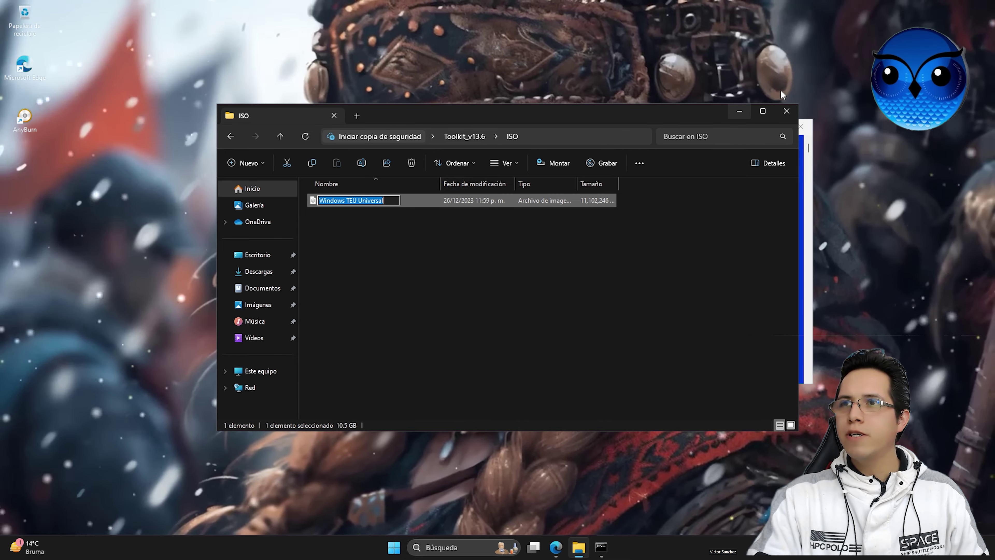
{"action": "left_click", "coordinate": [739, 112]}
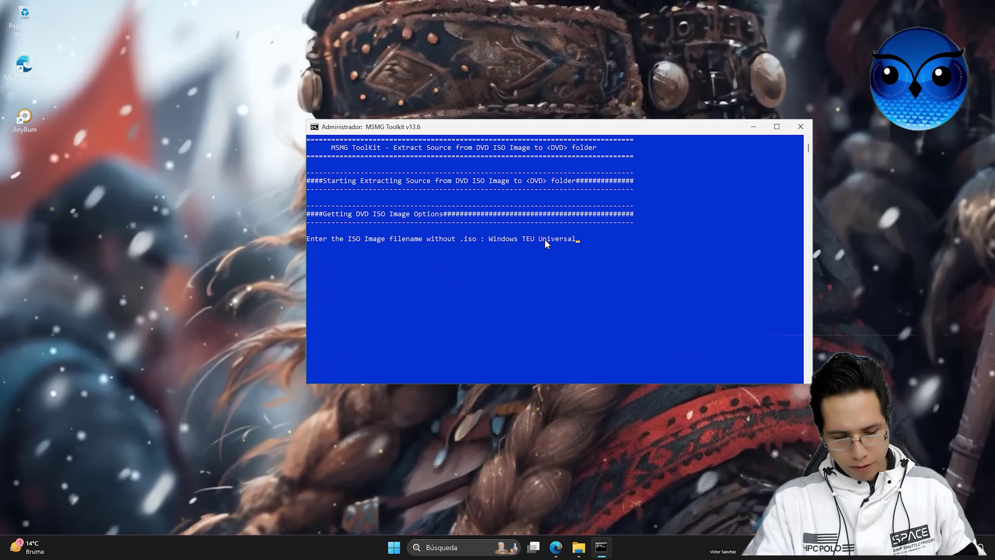
Extract the Windows TEU Universal ISO contents to the toolkit's DVD source folder and return to the main menu.
{"action": "key", "text": "Return"}
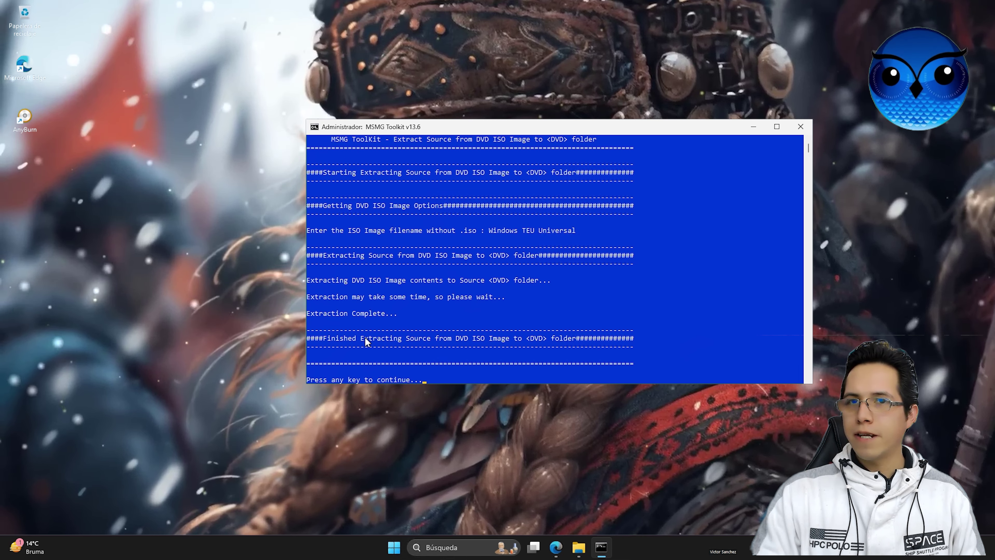
{"action": "left_click_drag", "start_coordinate": [325, 337], "coordinate": [576, 339]}
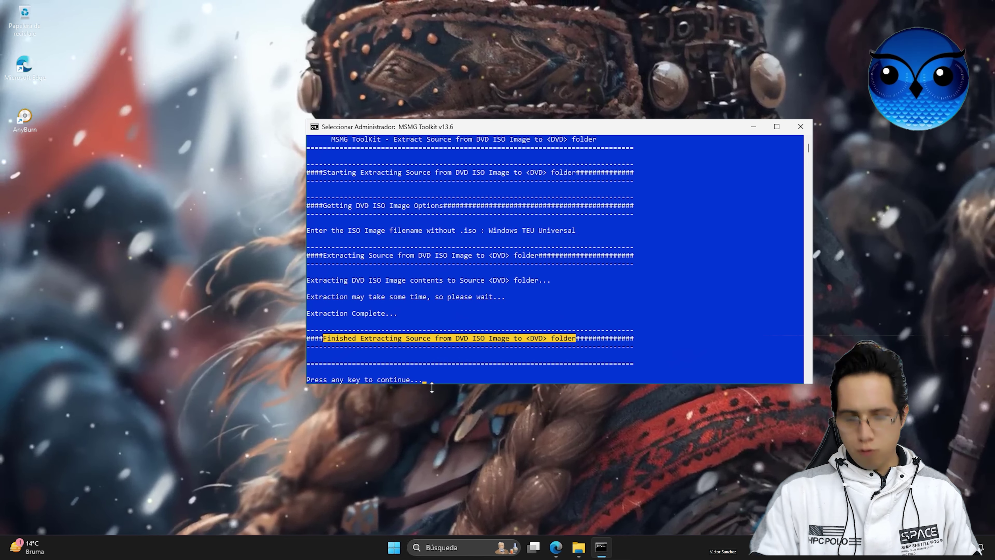
{"action": "key", "text": "Return"}
{"action": "key", "text": "Return"}
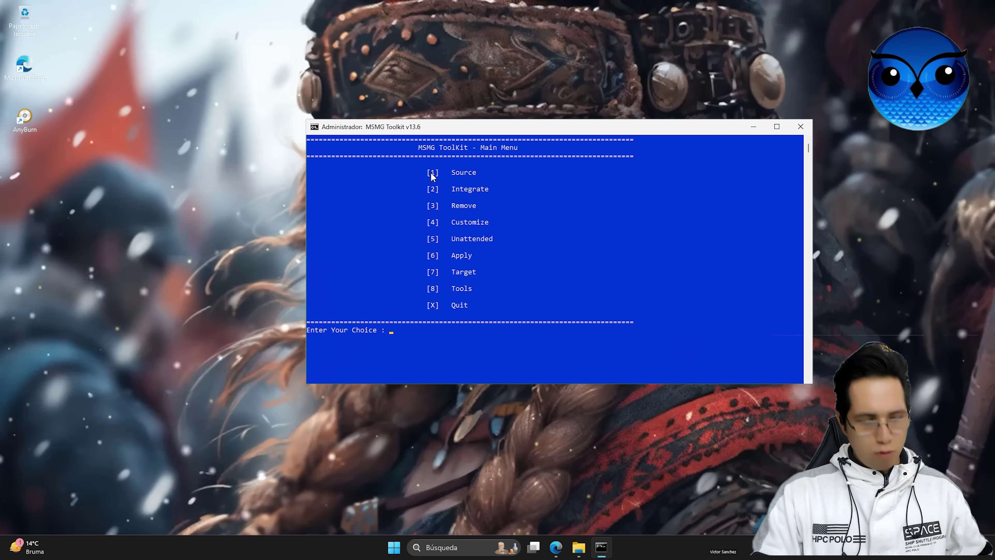
Select the source from the DVD folder and choose image index 6, Windows 11 Pro.
{"action": "key", "text": "1"}
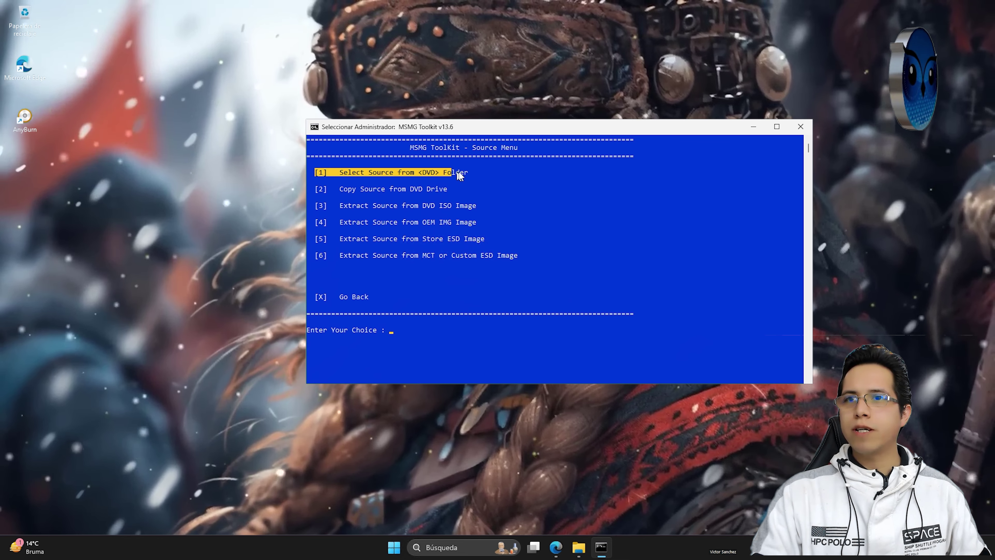
{"action": "key", "text": "1"}
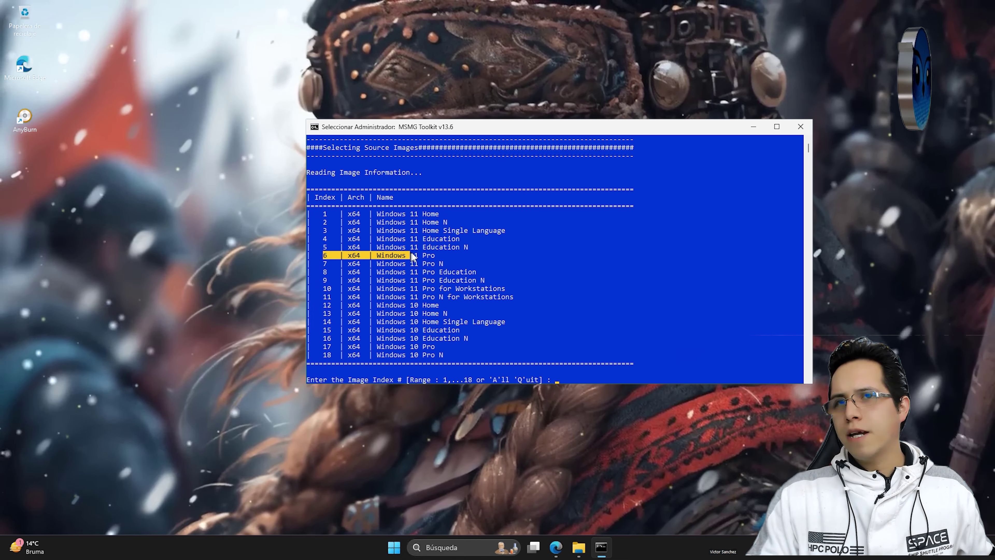
{"action": "left_click_drag", "start_coordinate": [412, 255], "coordinate": [440, 256]}
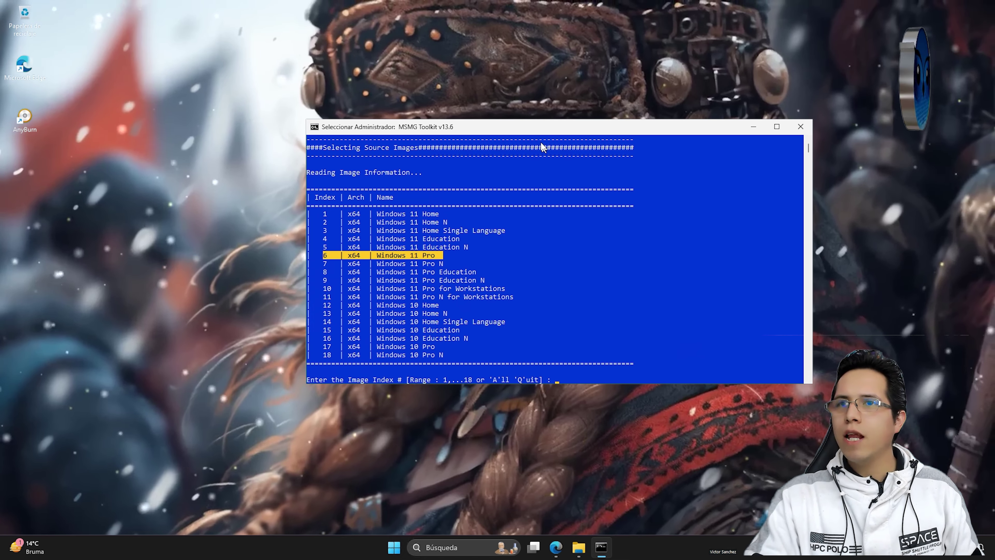
{"action": "left_click", "coordinate": [556, 380]}
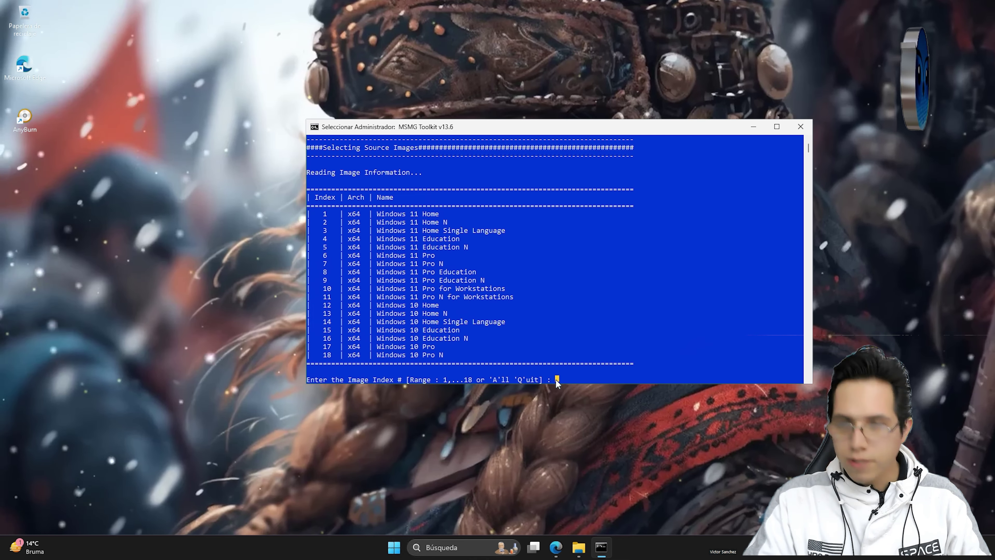
{"action": "type", "text": "6"}
{"action": "key", "text": "Return"}
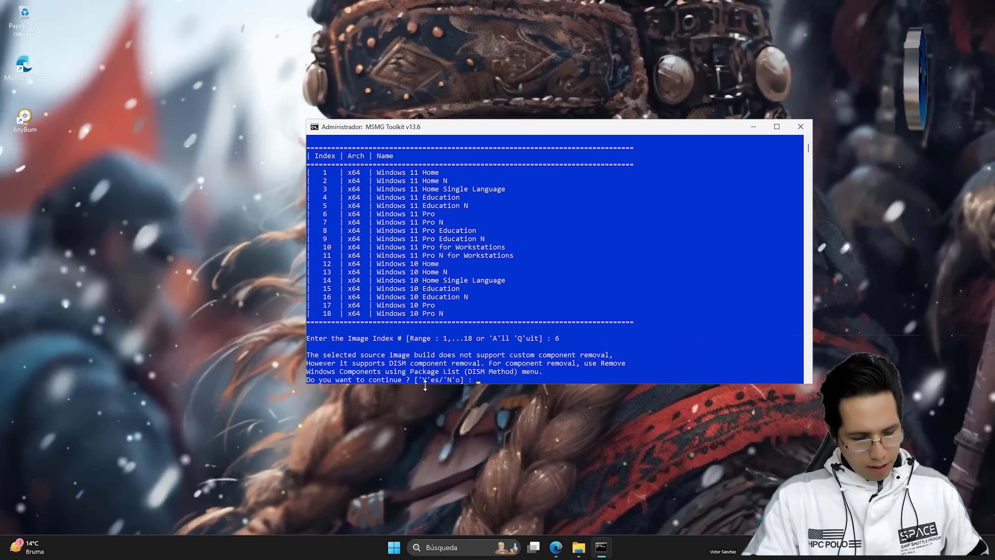
Accept the component removal notice, mount both the Windows Setup Boot and Recovery images, and return to the main menu.
{"action": "type", "text": "Y"}
{"action": "key", "text": "Return"}
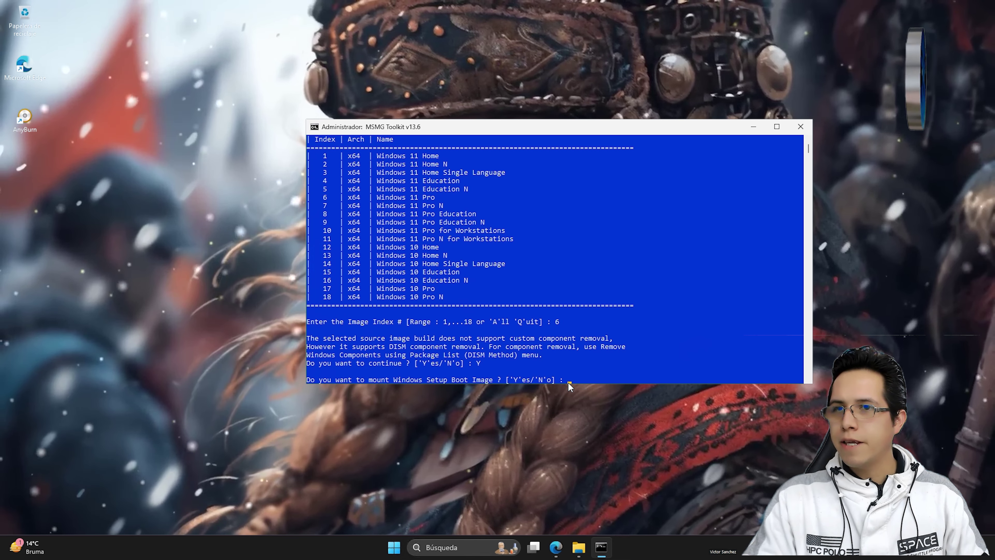
{"action": "type", "text": "Y"}
{"action": "key", "text": "Return"}
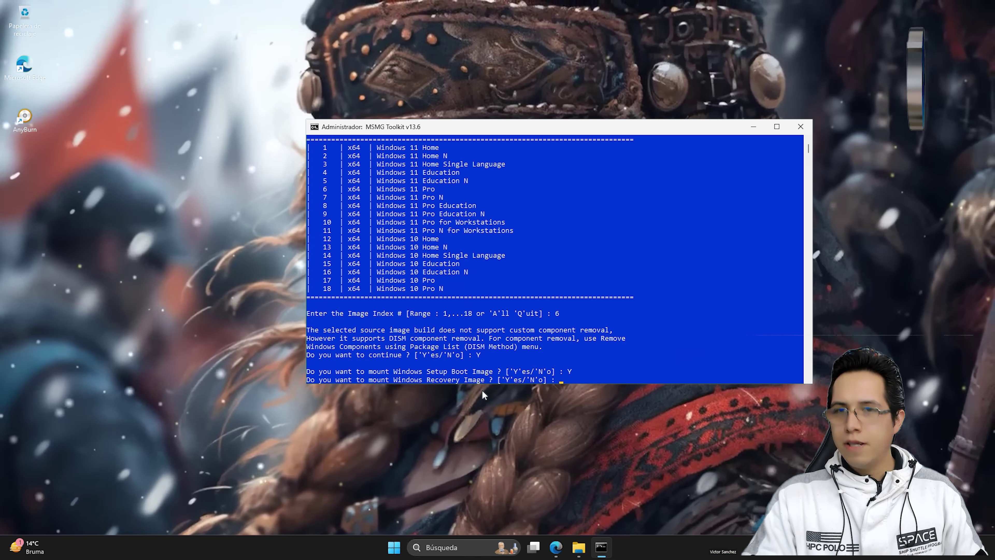
{"action": "type", "text": "Y"}
{"action": "key", "text": "Return"}
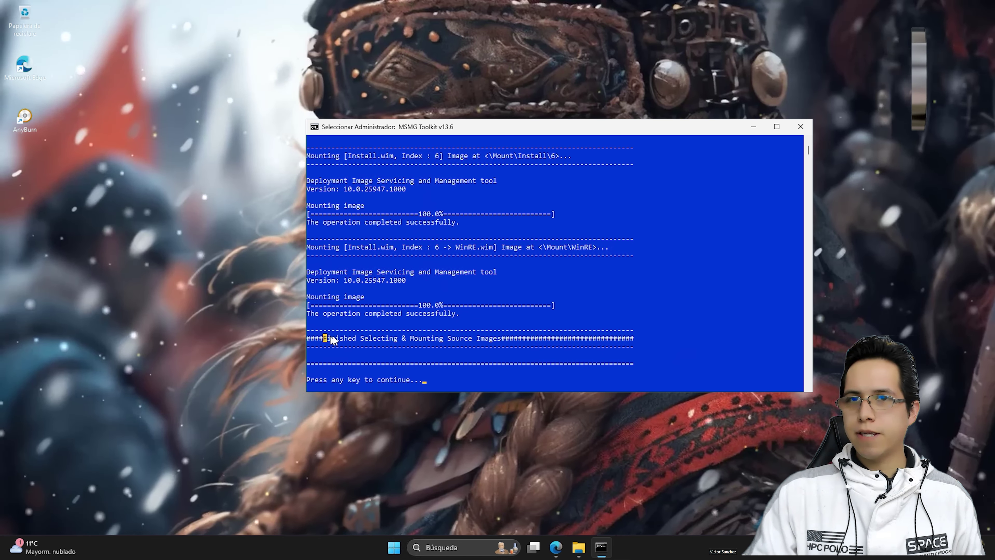
{"action": "left_click_drag", "start_coordinate": [329, 339], "coordinate": [501, 340]}
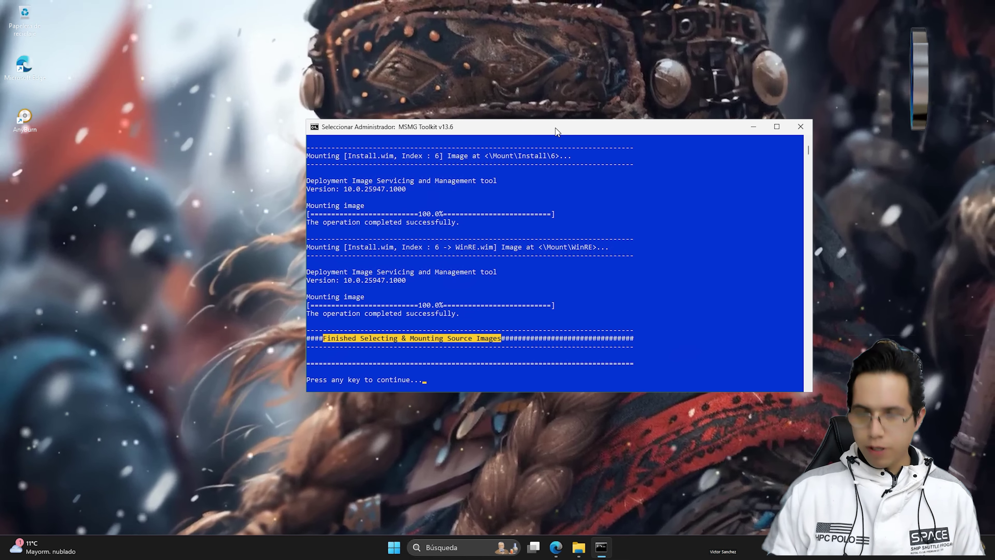
{"action": "key", "text": "ctrl+c"}
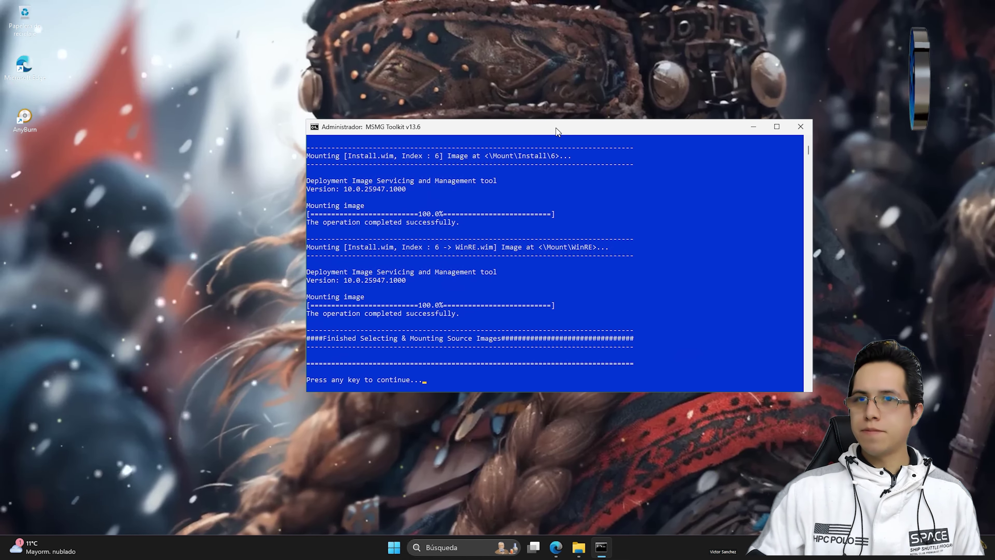
{"action": "key", "text": "Return"}
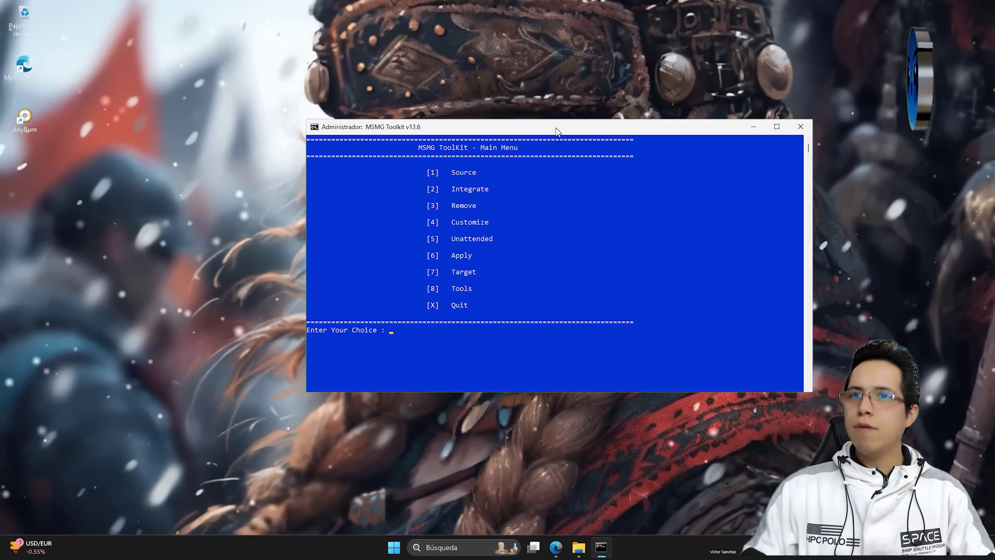
Choose Integrate in the toolkit's main menu and open the Windows Drivers integration options.
{"action": "left_click_drag", "start_coordinate": [428, 189], "coordinate": [491, 193]}
{"action": "left_click", "coordinate": [499, 196]}
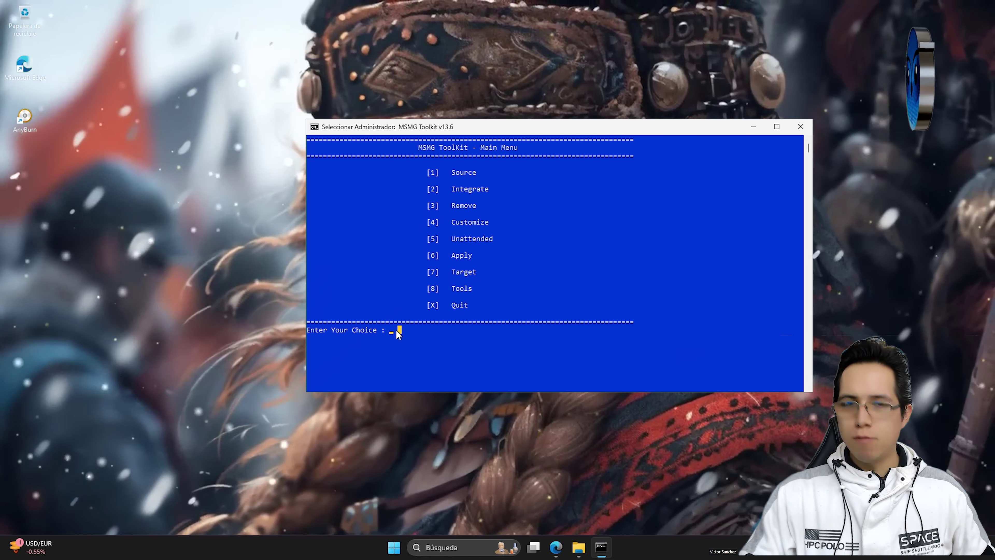
{"action": "type", "text": "2"}
{"action": "key", "text": "Return"}
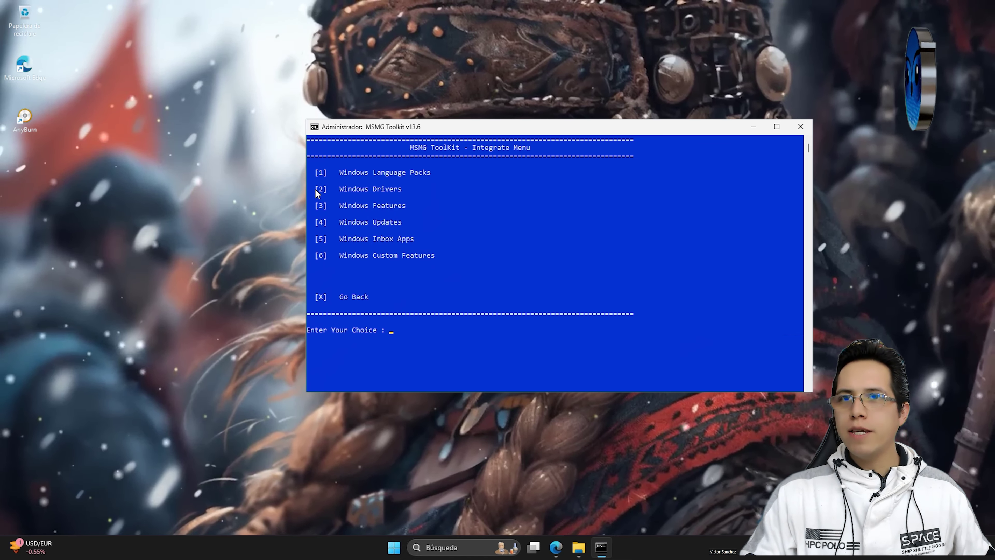
{"action": "left_click_drag", "start_coordinate": [372, 192], "coordinate": [407, 188]}
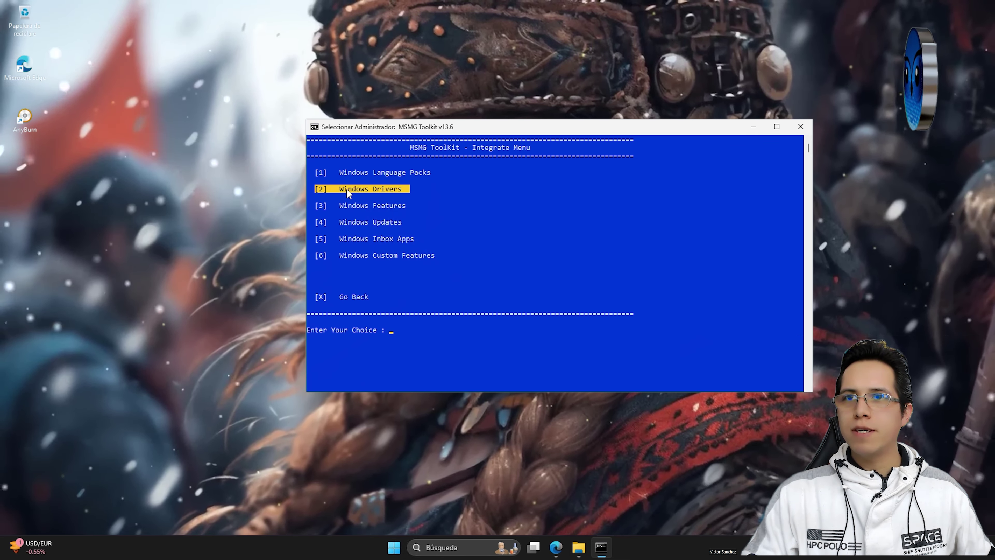
{"action": "key", "text": "Escape"}
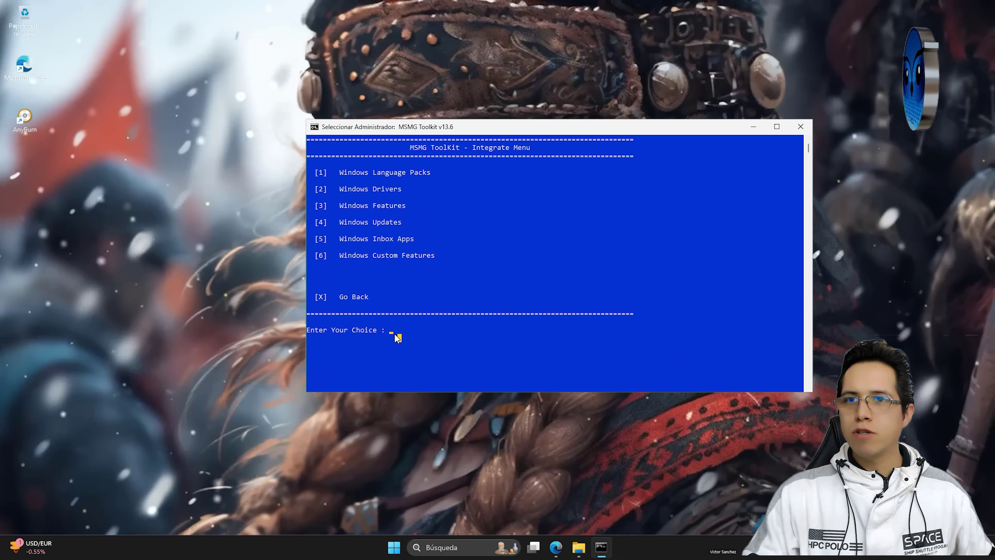
{"action": "type", "text": "2"}
{"action": "key", "text": "Return"}
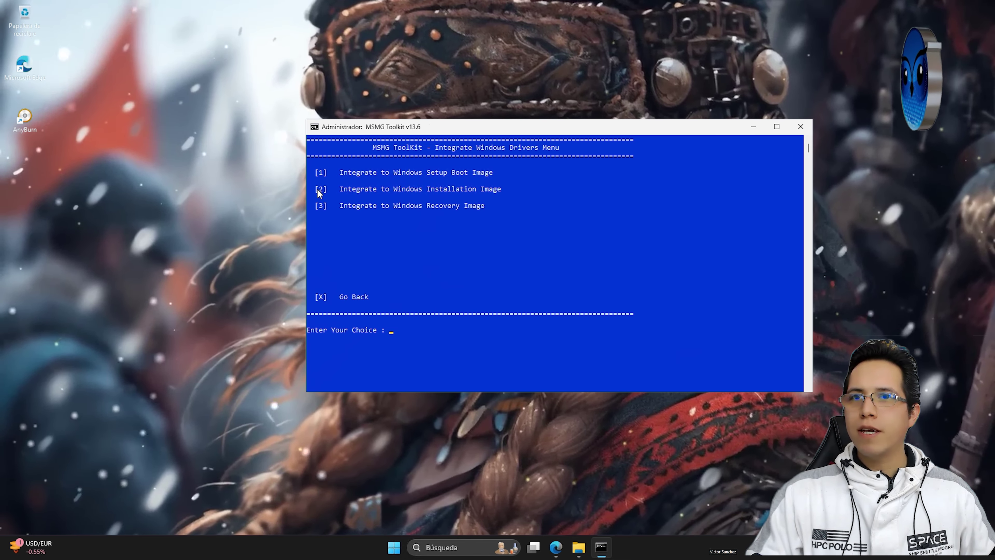
Integrate the drivers into the Windows Installation Image and continue once the integration finishes.
{"action": "left_click_drag", "start_coordinate": [316, 189], "coordinate": [501, 194]}
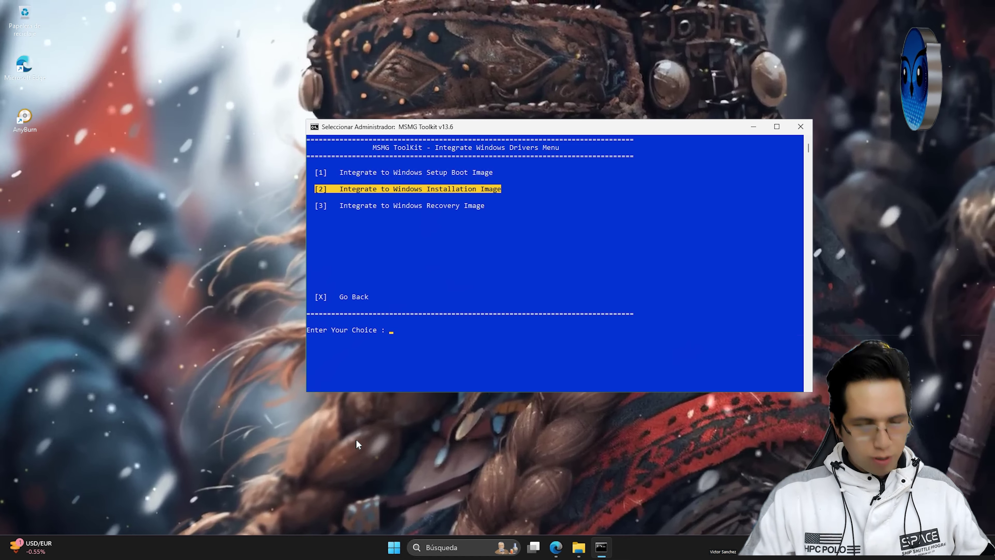
{"action": "left_click", "coordinate": [393, 336]}
{"action": "type", "text": "2"}
{"action": "key", "text": "Return"}
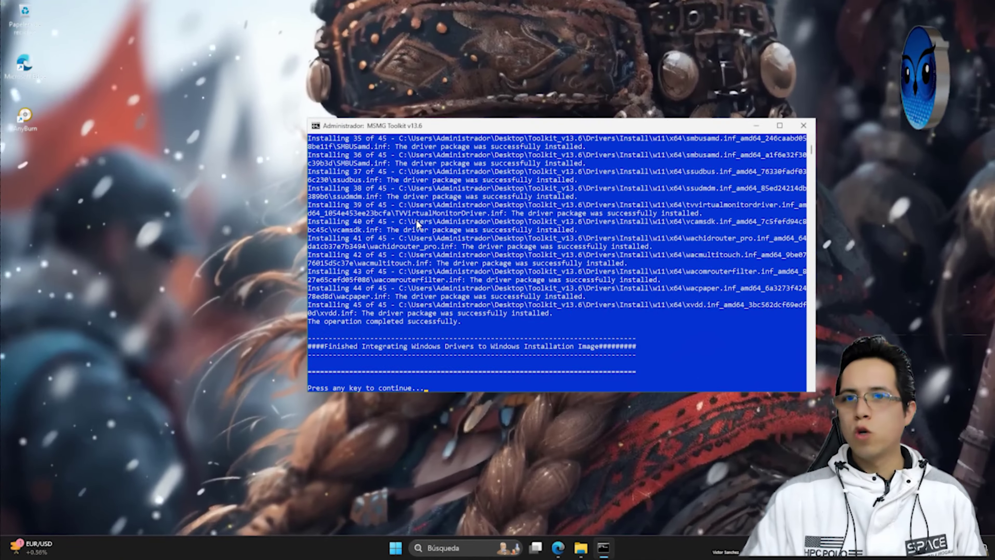
{"action": "left_click_drag", "start_coordinate": [323, 346], "coordinate": [571, 347]}
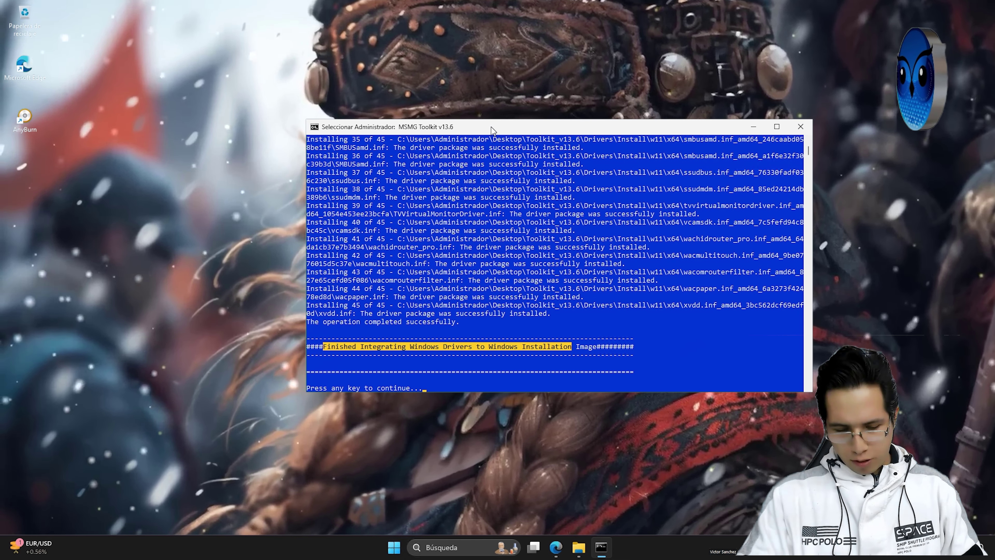
{"action": "key", "text": "Return"}
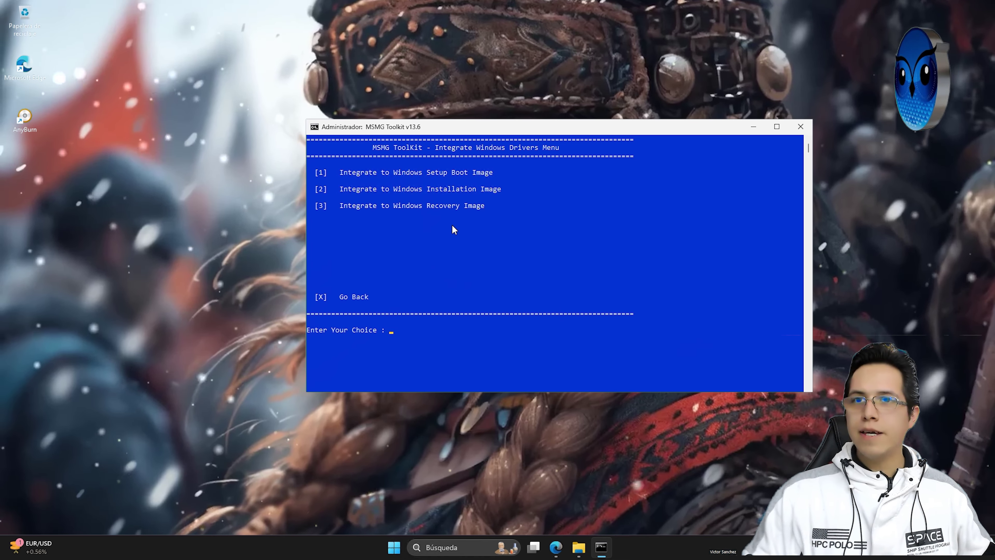
Go back to the main menu, choose Apply and start Apply & Save Changes to Source Images.
{"action": "type", "text": "x"}
{"action": "key", "text": "Return"}
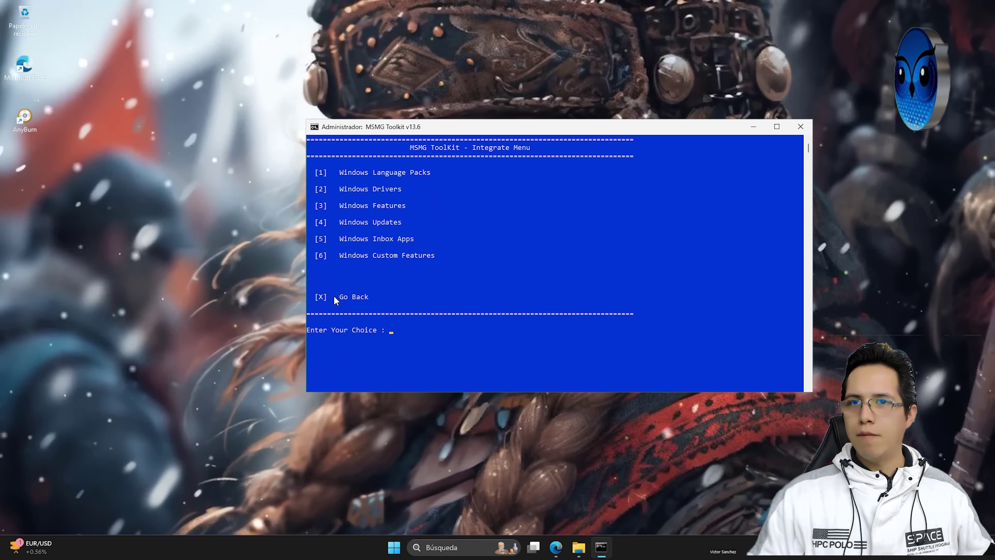
{"action": "type", "text": "x"}
{"action": "key", "text": "Return"}
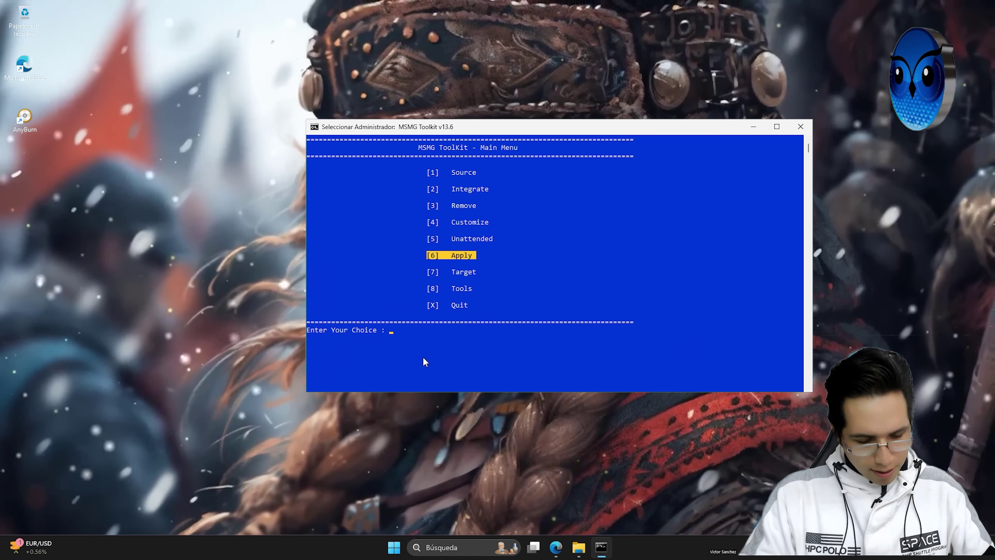
{"action": "type", "text": "6"}
{"action": "key", "text": "Return"}
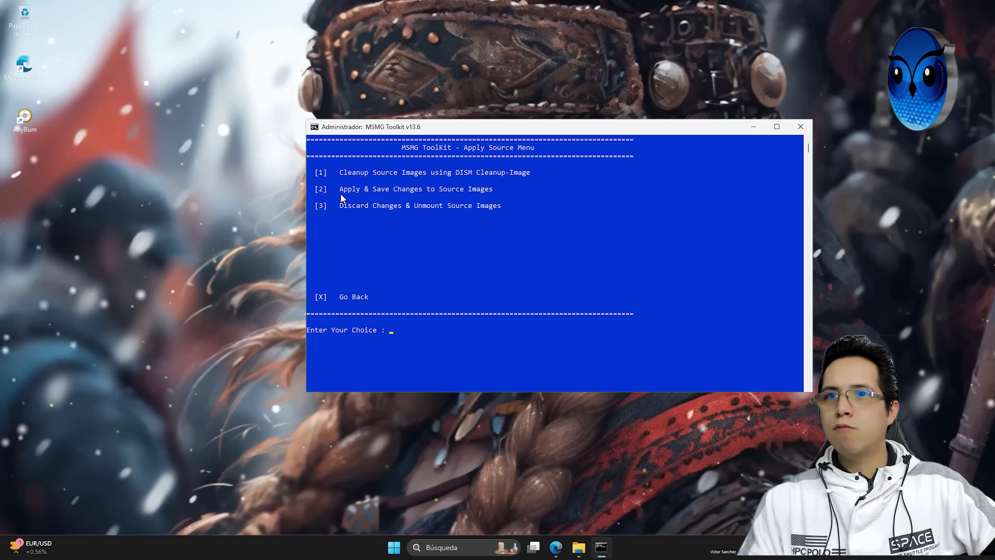
{"action": "left_click_drag", "start_coordinate": [340, 190], "coordinate": [493, 194]}
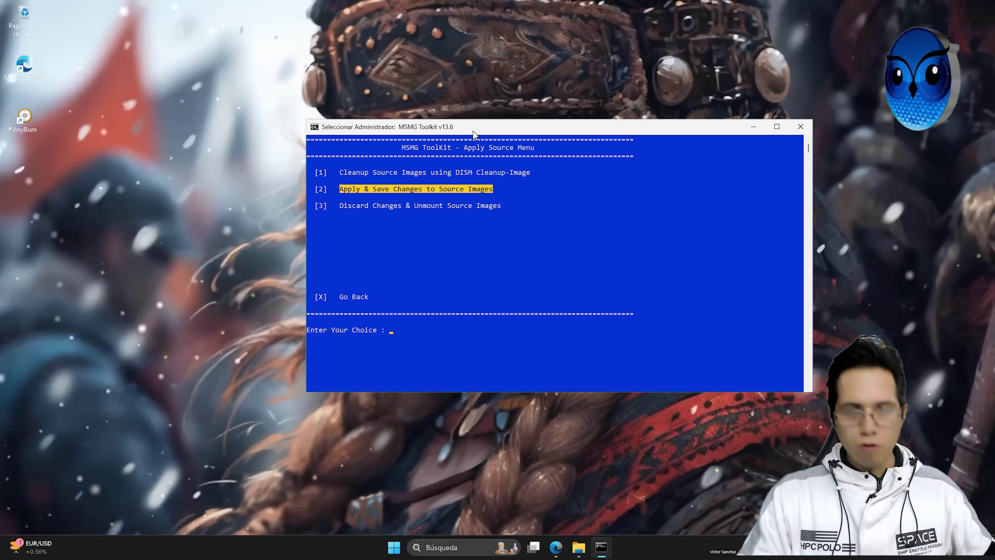
{"action": "type", "text": "2"}
{"action": "key", "text": "Return"}
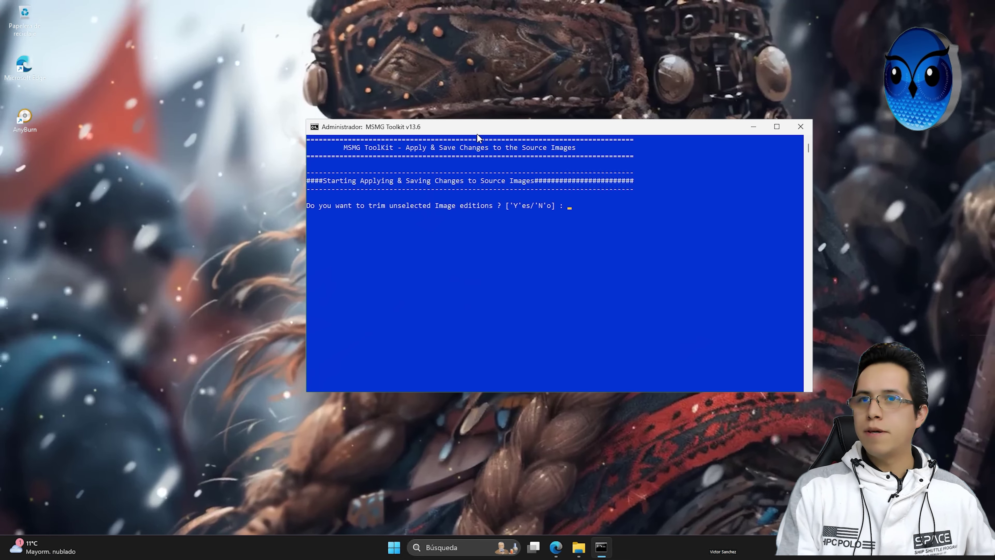
Answer Yes to trimming unselected image editions and cleaning up the image folder, then return to the main menu after saving.
{"action": "type", "text": "Y"}
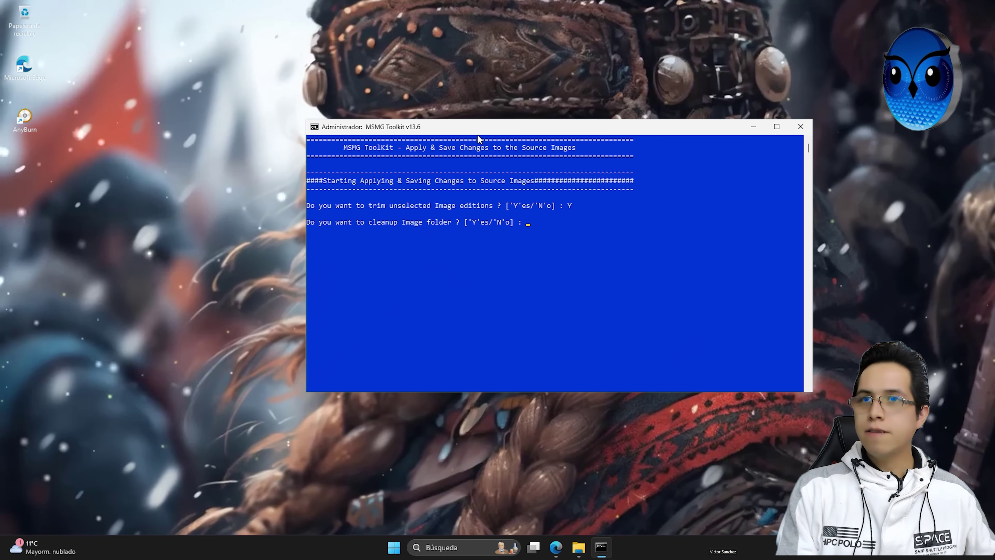
{"action": "type", "text": "Y"}
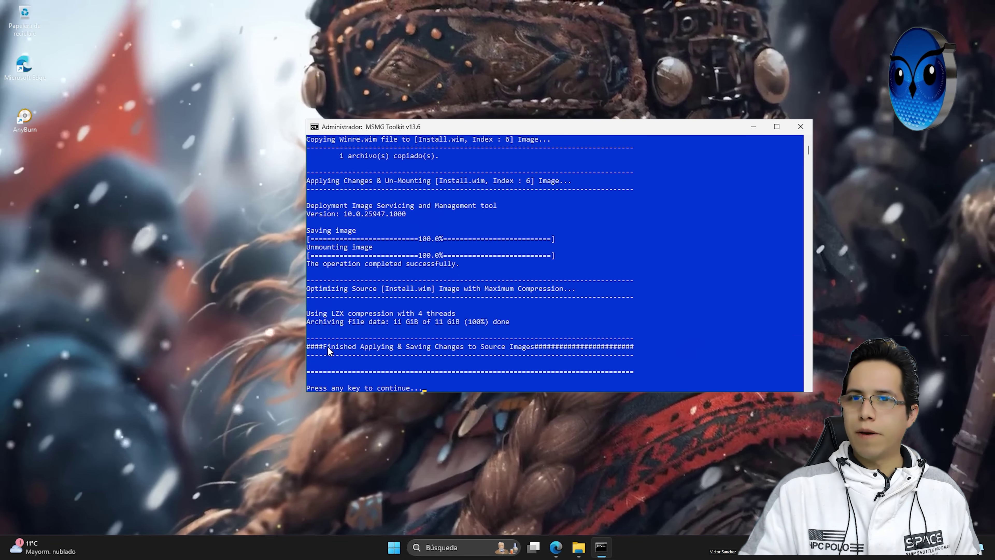
{"action": "left_click", "coordinate": [327, 346]}
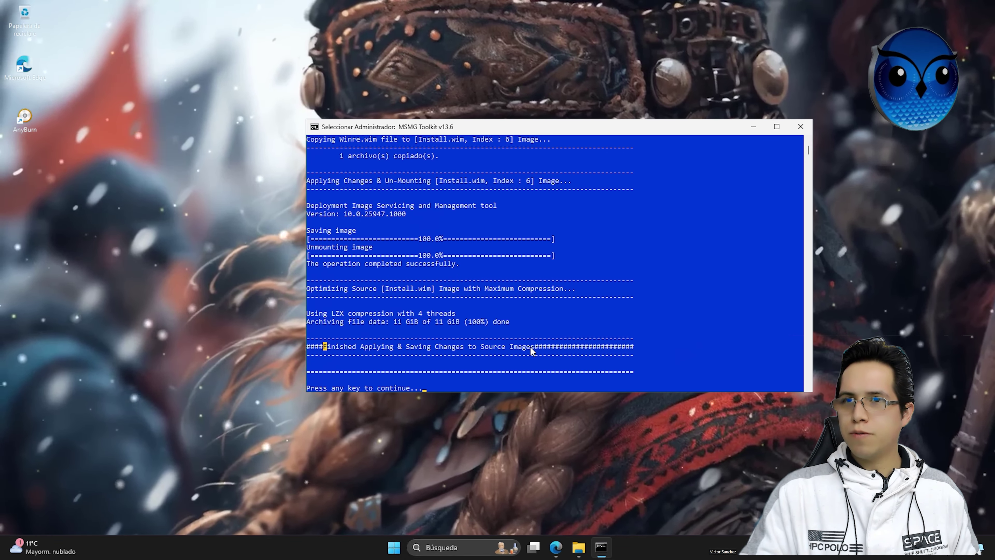
{"action": "left_click_drag", "start_coordinate": [511, 346], "coordinate": [328, 349]}
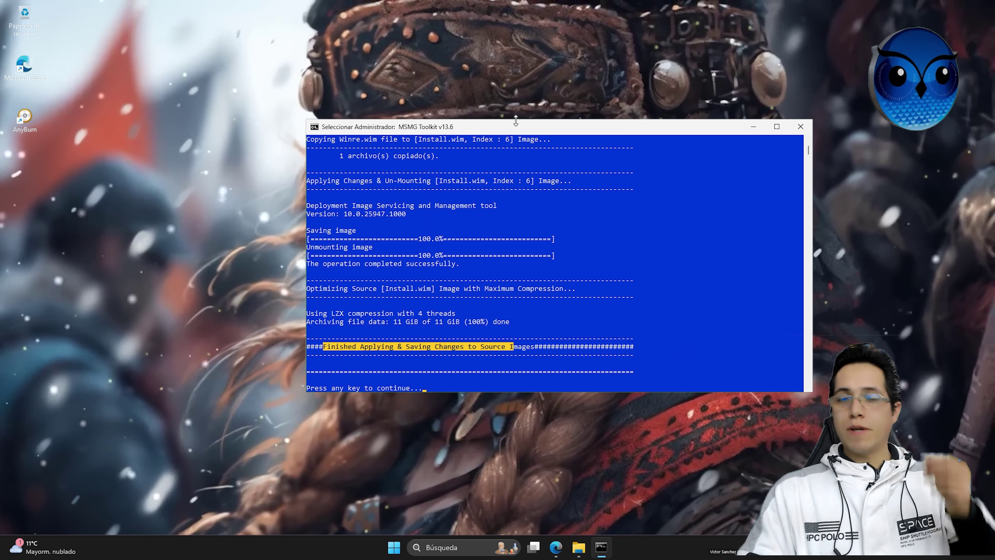
{"action": "right_click", "coordinate": [509, 217]}
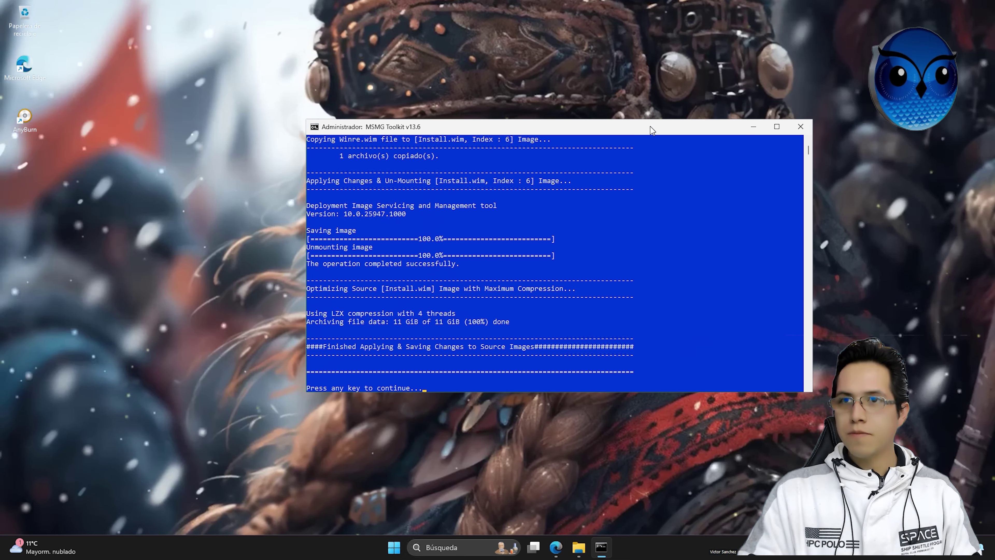
{"action": "key", "text": "Return"}
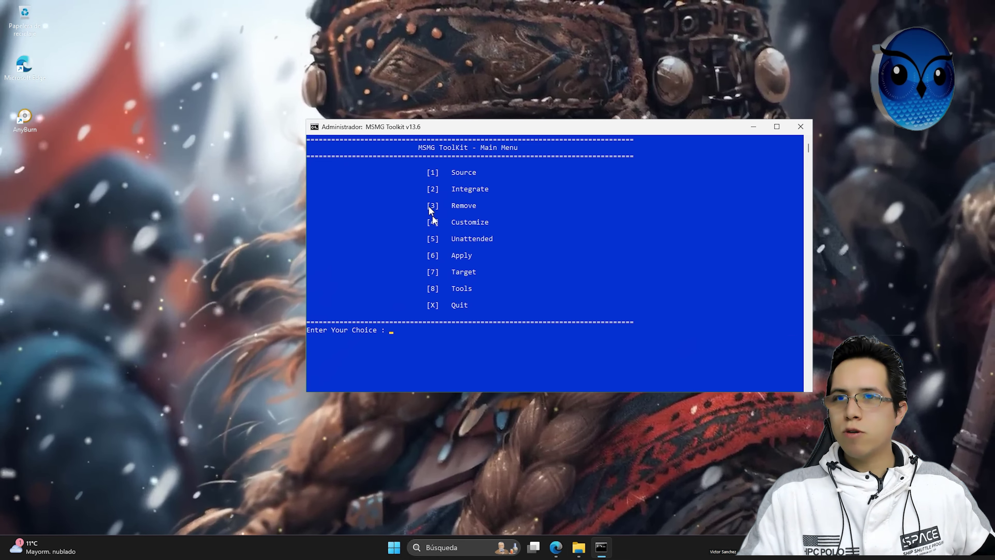
Choose Target in the toolkit's main menu and start Make a DVD ISO Image.
{"action": "left_click", "coordinate": [429, 271]}
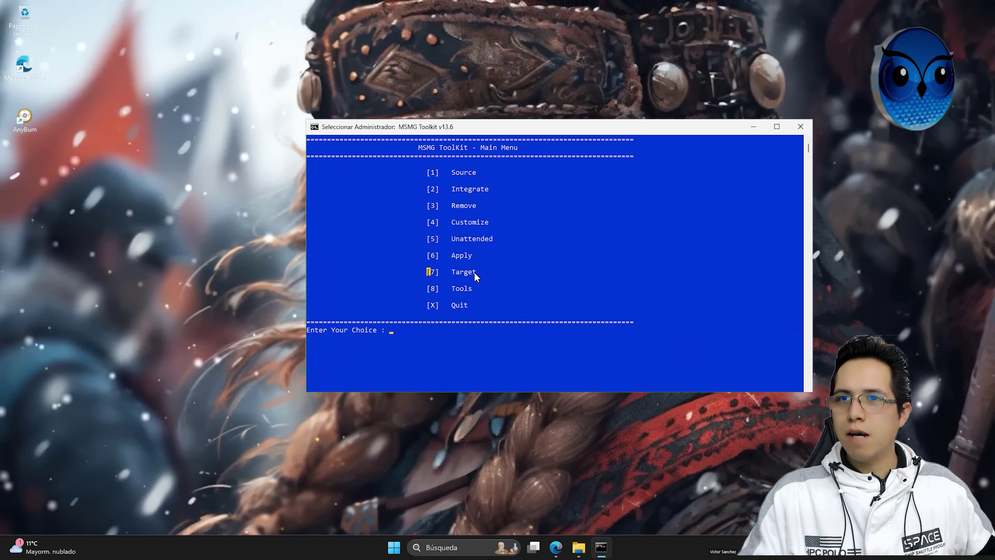
{"action": "left_click", "coordinate": [433, 271]}
{"action": "left_click_drag", "start_coordinate": [433, 272], "coordinate": [479, 272]}
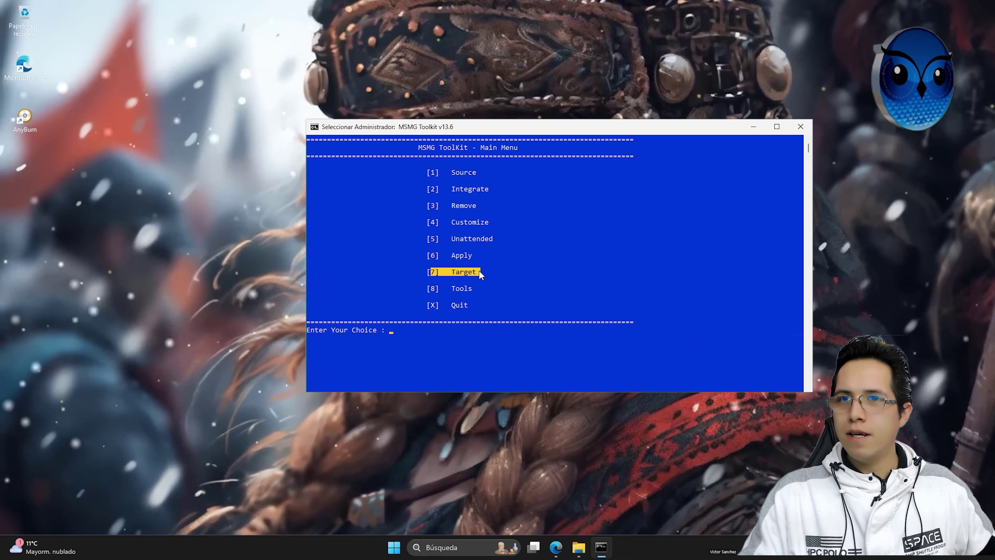
{"action": "left_click", "coordinate": [507, 272]}
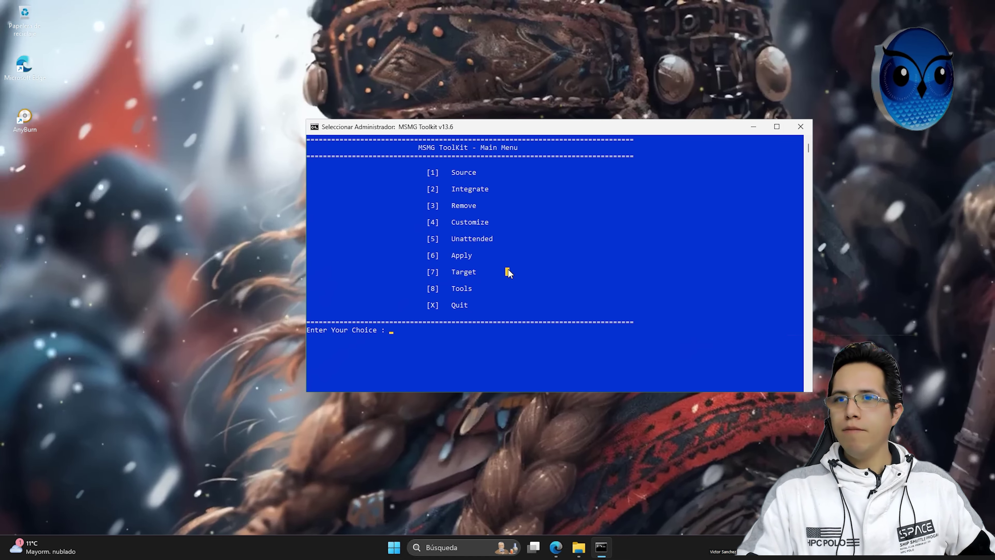
{"action": "type", "text": "7"}
{"action": "key", "text": "Return"}
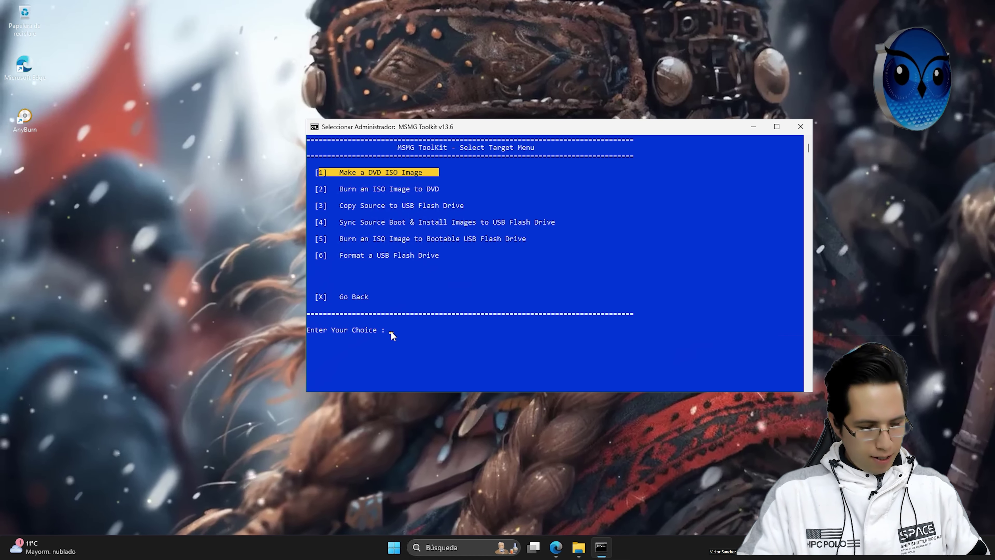
{"action": "type", "text": "1"}
{"action": "key", "text": "Return"}
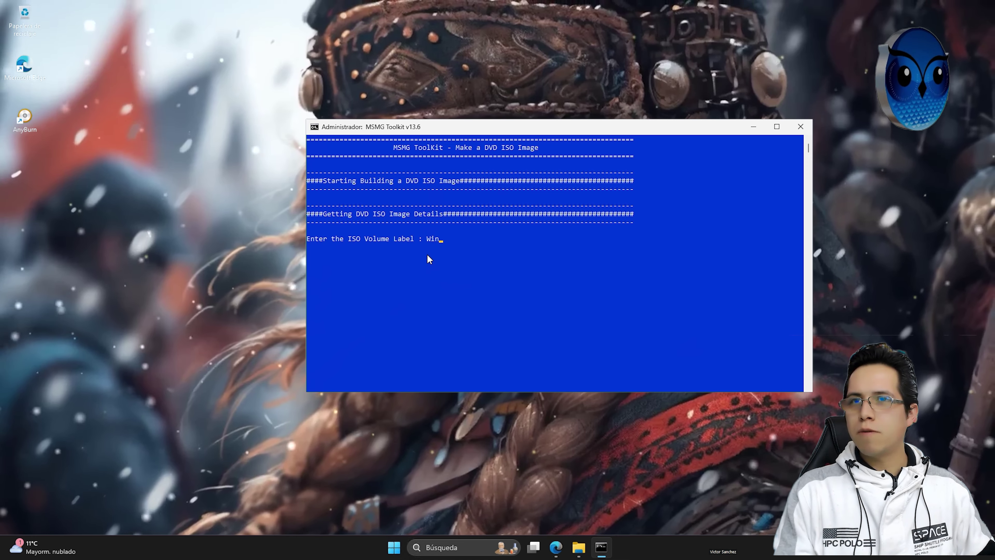
Enter "Windows 365 con Drivers" as both the ISO volume label and the ISO file name, and build the image.
{"action": "type", "text": "365 "}
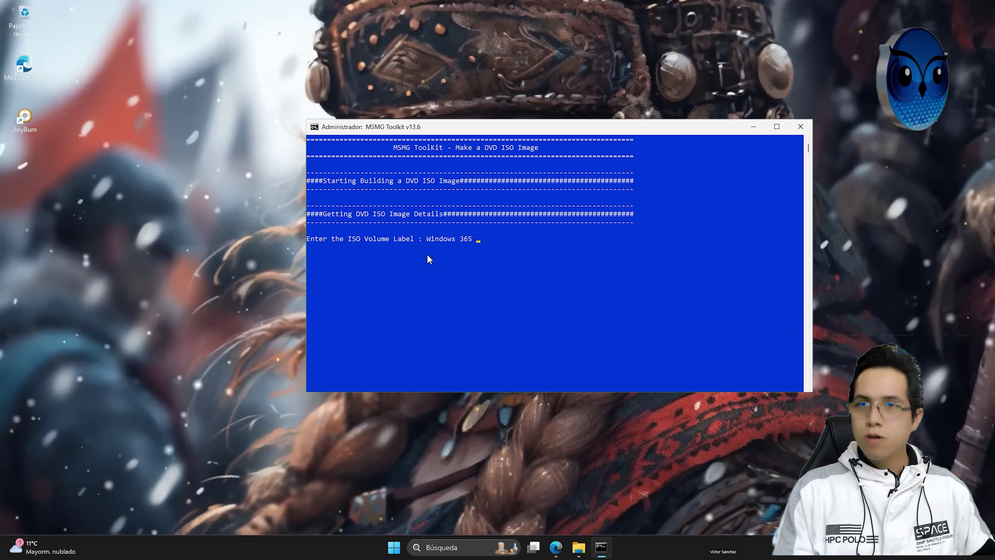
{"action": "type", "text": "con Drivers"}
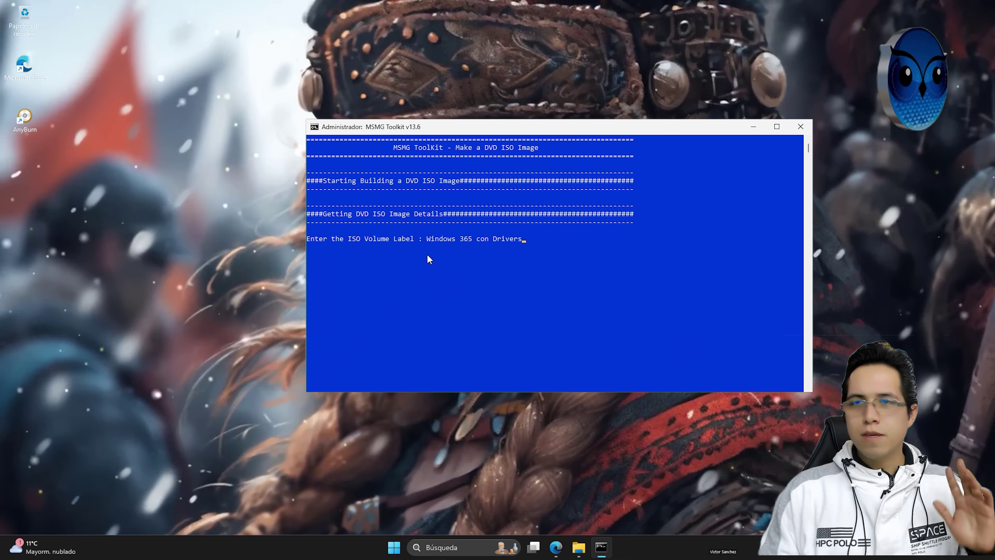
{"action": "key", "text": "Return"}
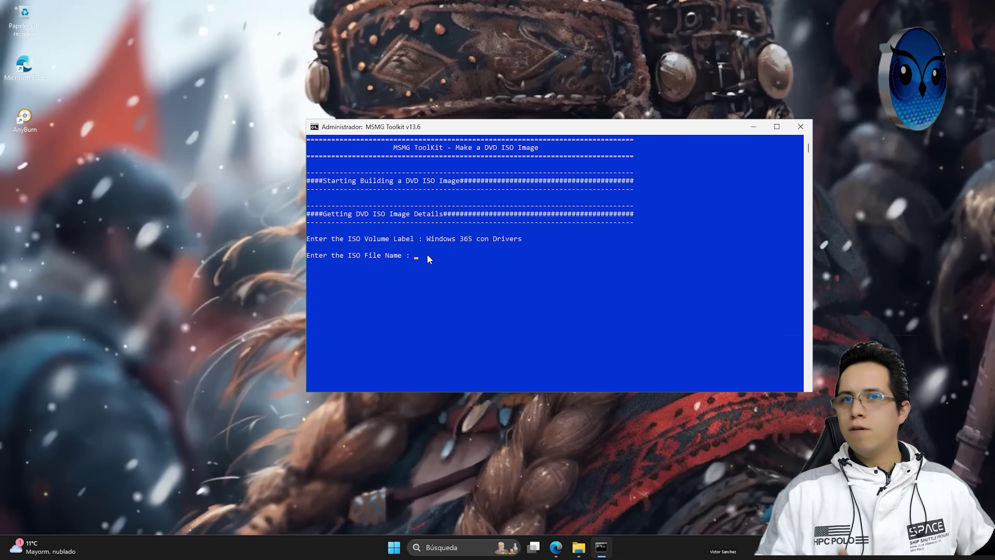
{"action": "type", "text": "Windows 365 con Drivers"}
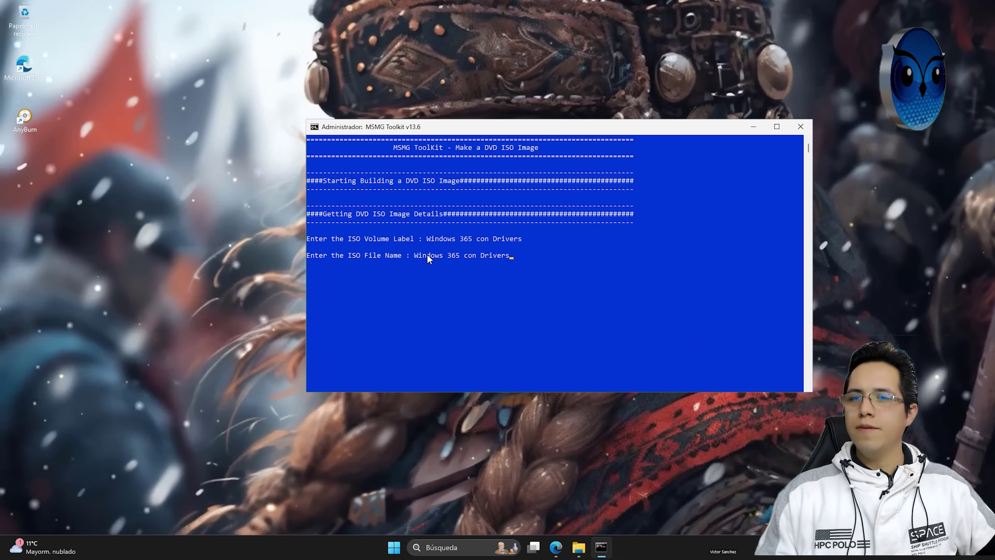
{"action": "key", "text": "Return"}
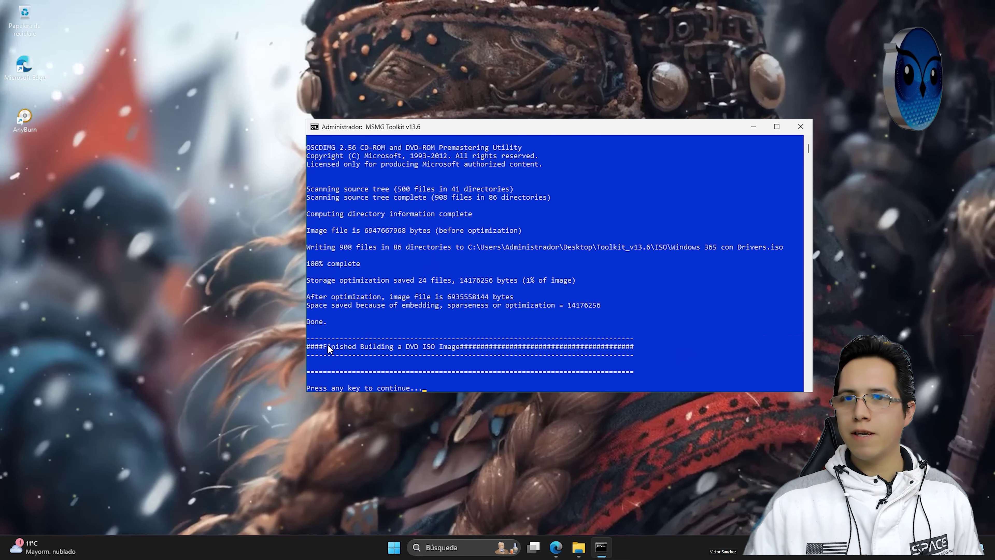
Continue past the finished ISO build to the main menu, then quit the toolkit and close its console.
{"action": "left_click_drag", "start_coordinate": [416, 353], "coordinate": [437, 349]}
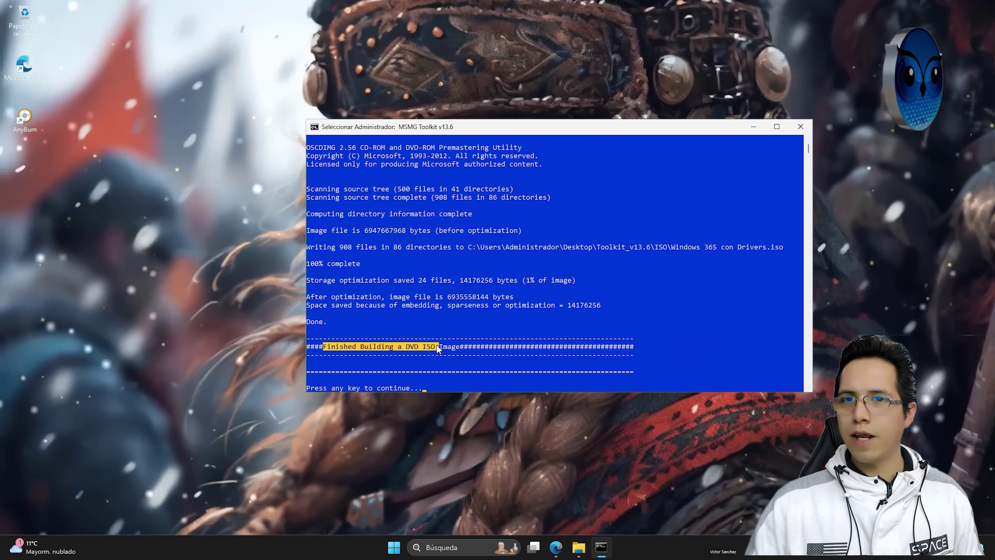
{"action": "left_click", "coordinate": [449, 388]}
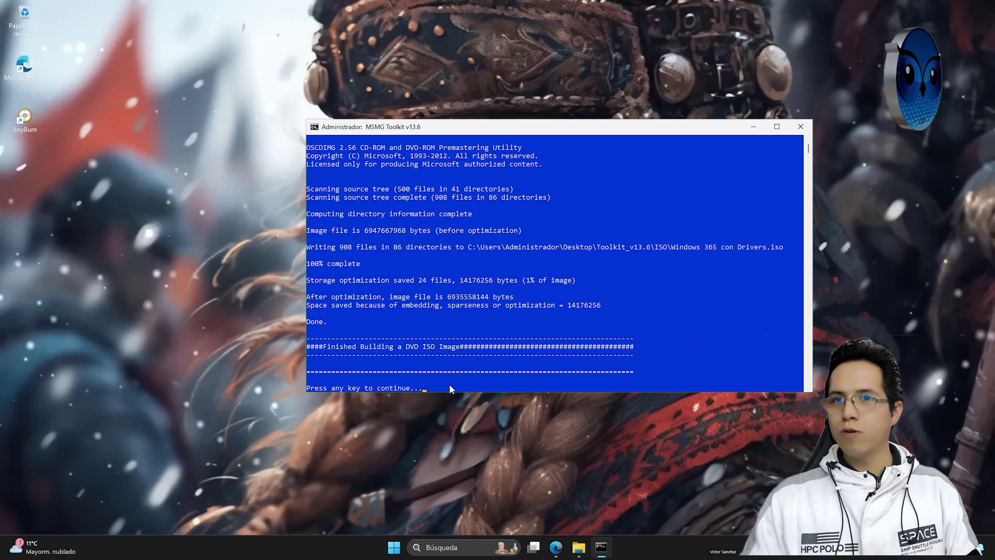
{"action": "key", "text": "Return"}
{"action": "key", "text": "Return"}
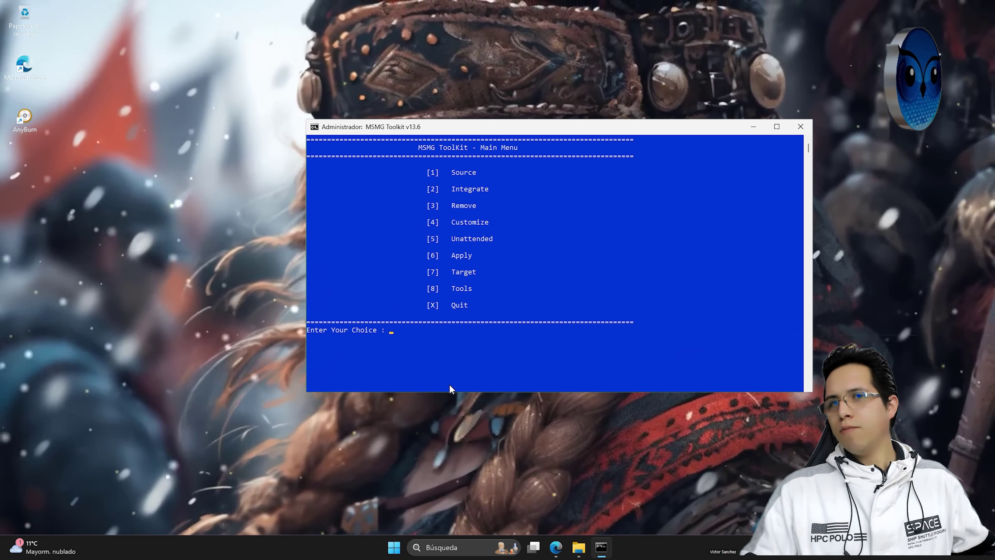
{"action": "type", "text": "x"}
{"action": "key", "text": "Return"}
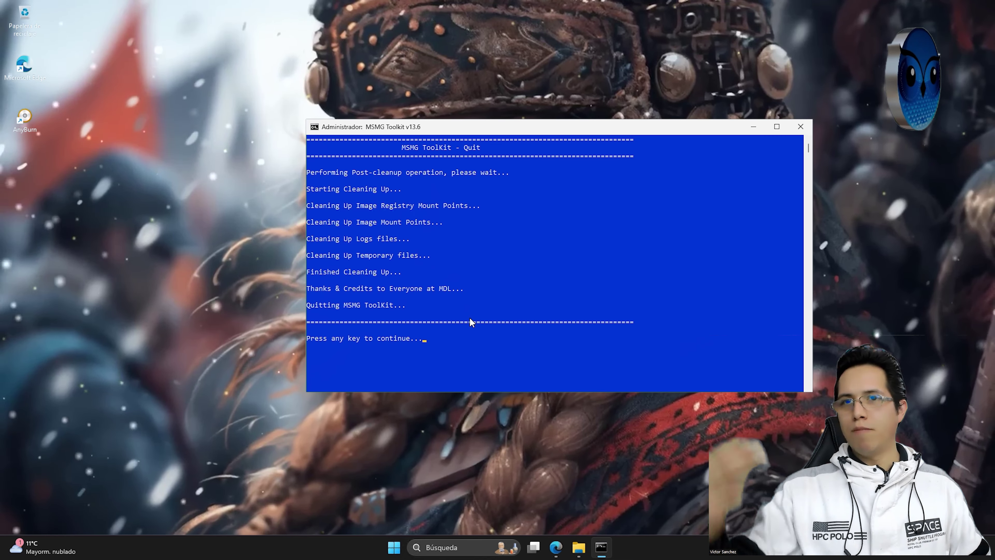
{"action": "key", "text": "Return"}
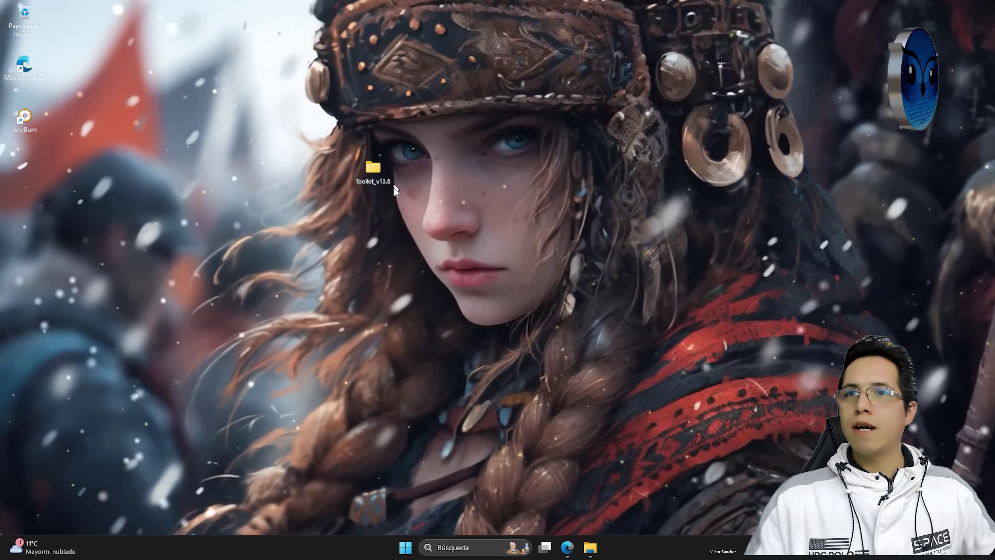
Open the ISO folder inside Toolkit_v13.6 and check the size of the original Windows TEU Universal image in its properties.
{"action": "double_click", "coordinate": [373, 170]}
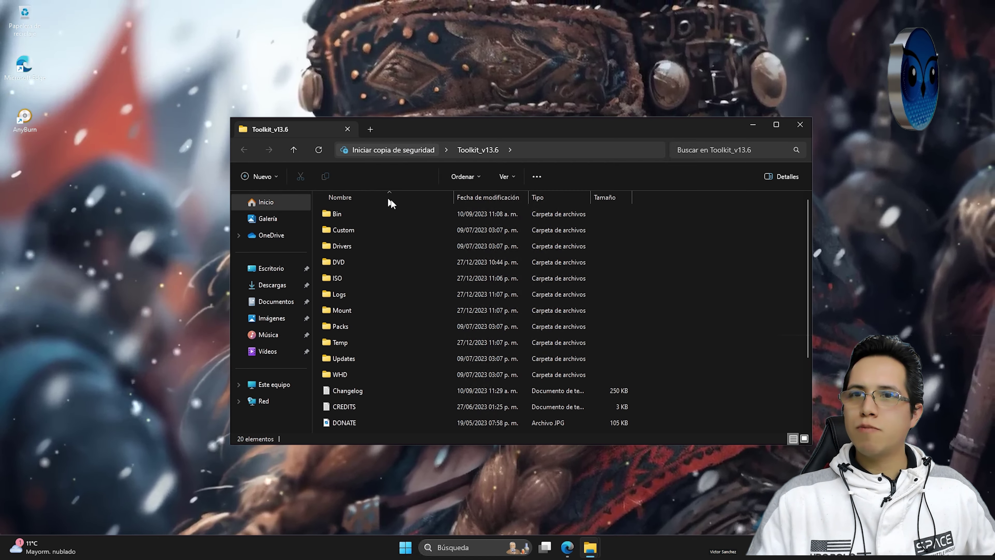
{"action": "double_click", "coordinate": [354, 279]}
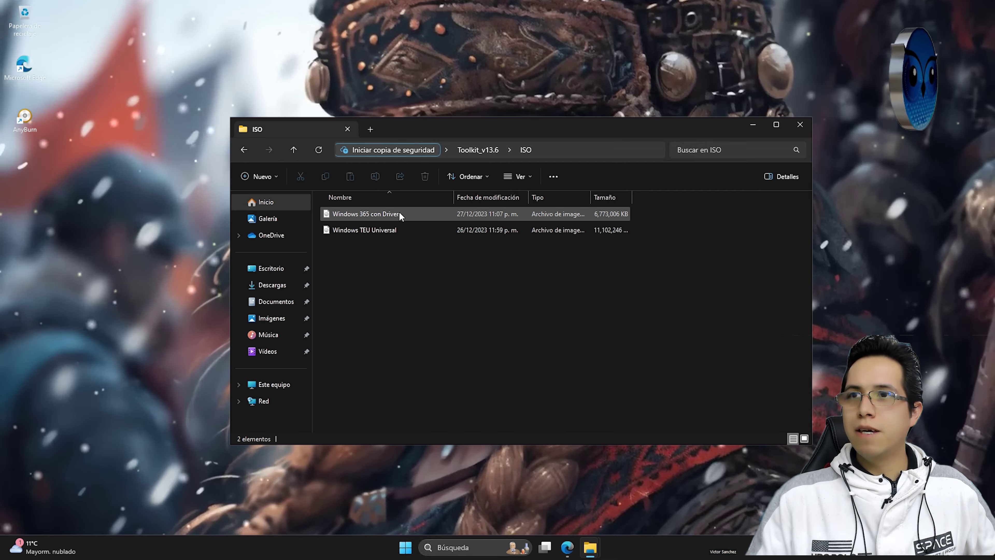
{"action": "left_click", "coordinate": [389, 234]}
{"action": "right_click", "coordinate": [387, 233]}
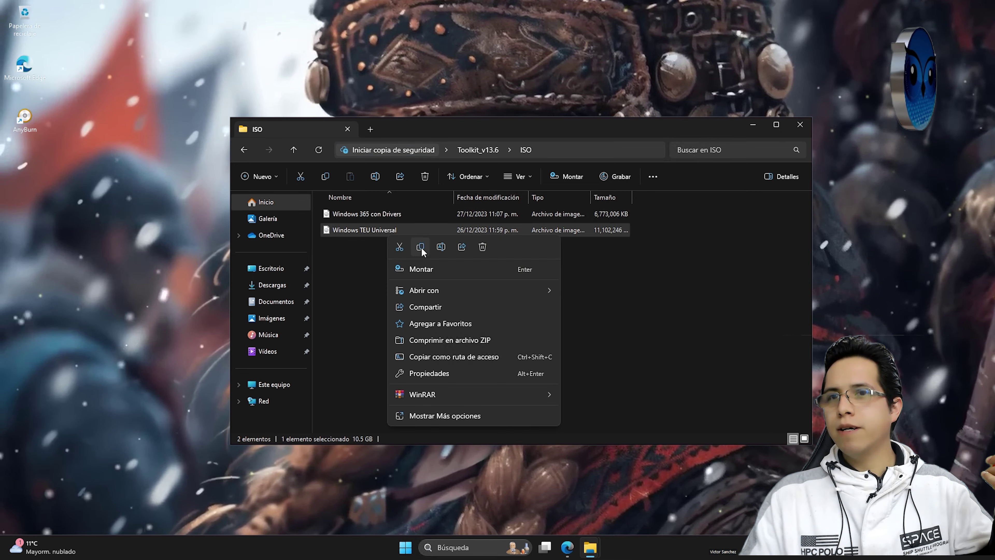
{"action": "left_click", "coordinate": [431, 374]}
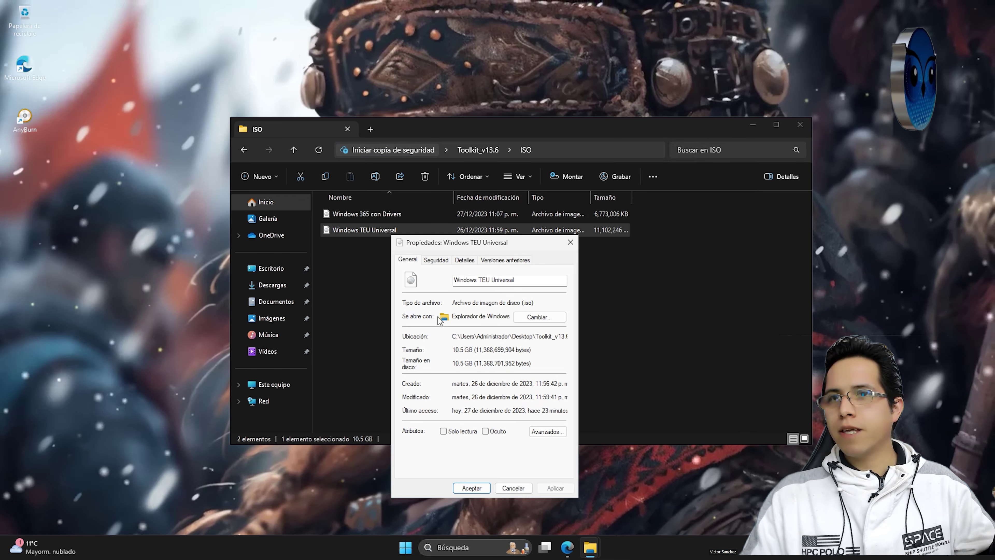
{"action": "left_click", "coordinate": [512, 488]}
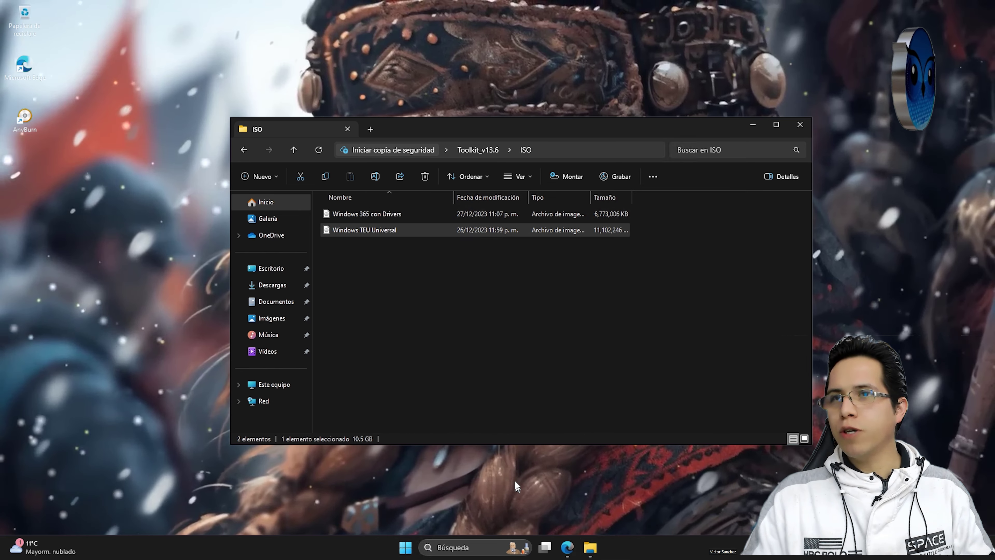
Check the size of the new Windows 365 con Drivers image in its properties.
{"action": "left_click", "coordinate": [364, 211]}
{"action": "right_click", "coordinate": [364, 210]}
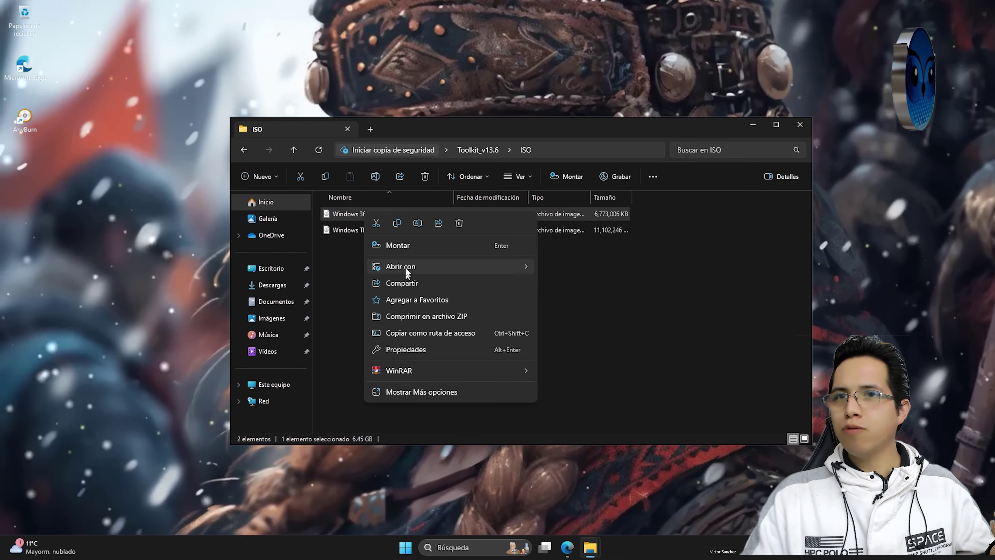
{"action": "left_click", "coordinate": [407, 350]}
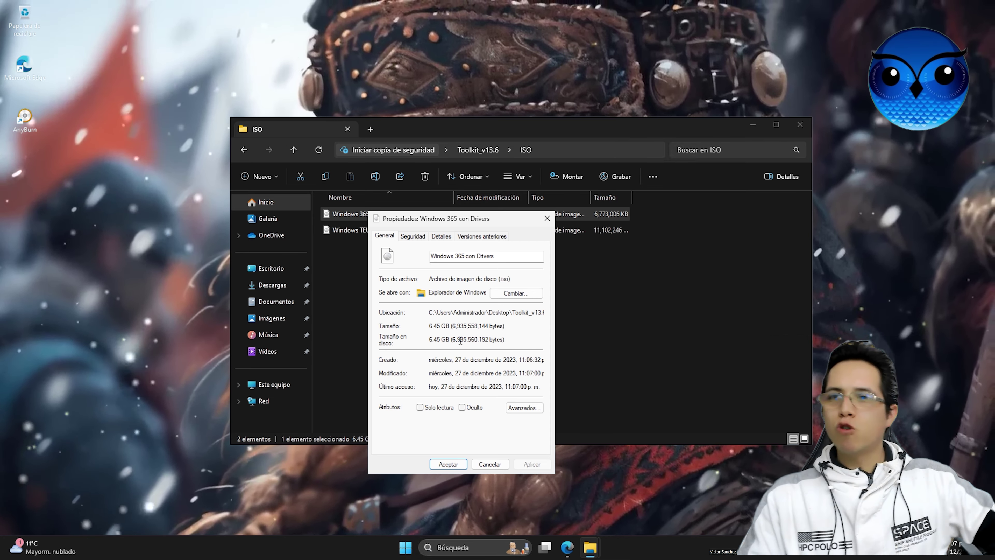
{"action": "left_click", "coordinate": [547, 218]}
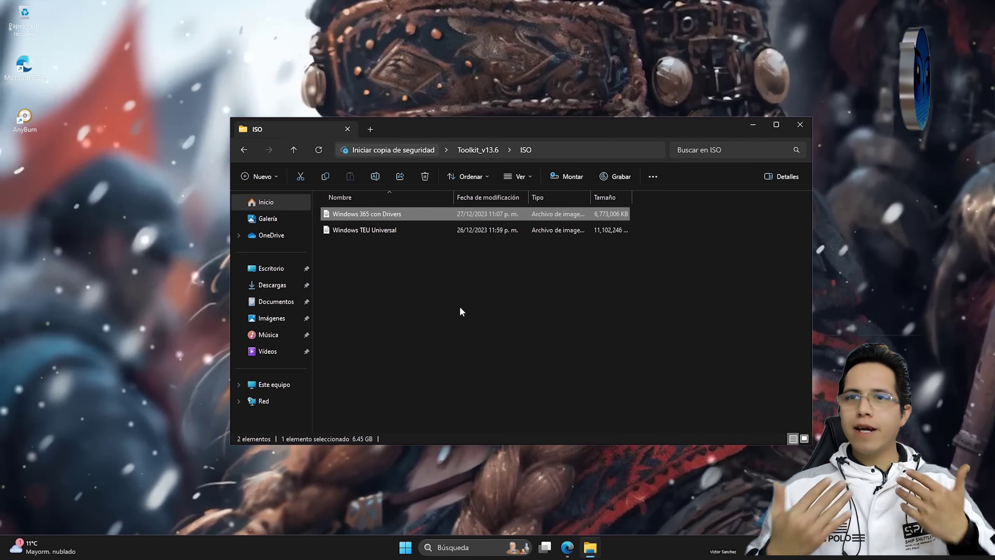
Close the ISO folder window and shift the Toolkit_v13.6 folder slightly to the right on the desktop.
{"action": "left_click", "coordinate": [800, 124]}
{"action": "left_click_drag", "start_coordinate": [360, 172], "coordinate": [410, 174]}
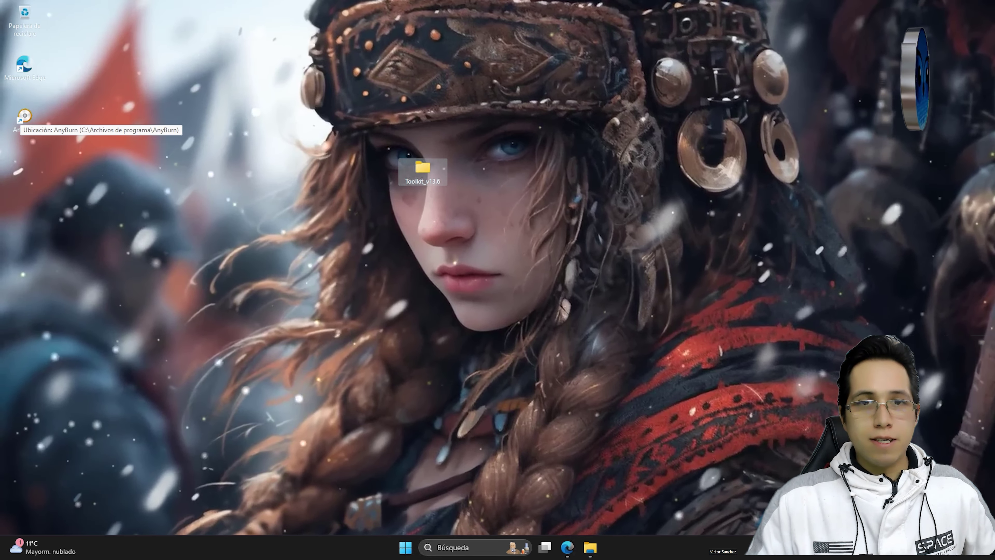